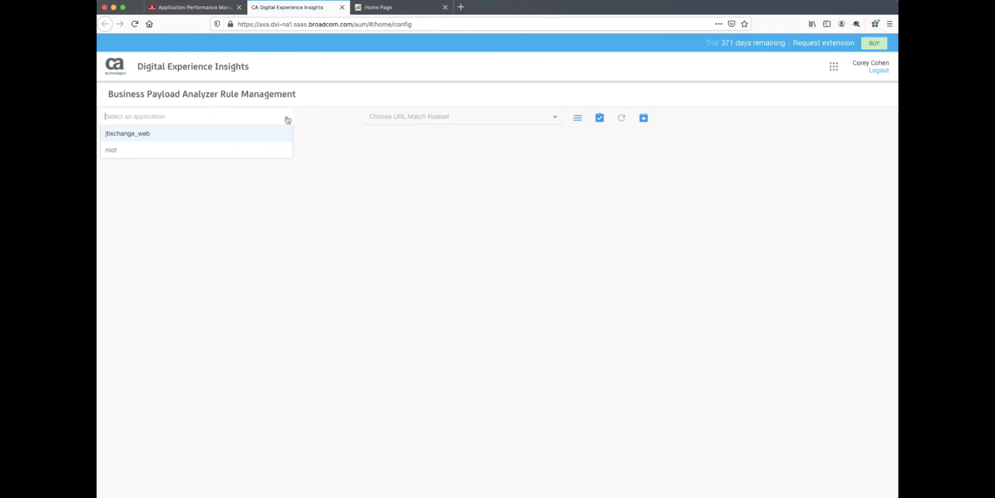
Switch to the TixChange store home page tab with Ctrl+Tab
key("ctrl+Tab")
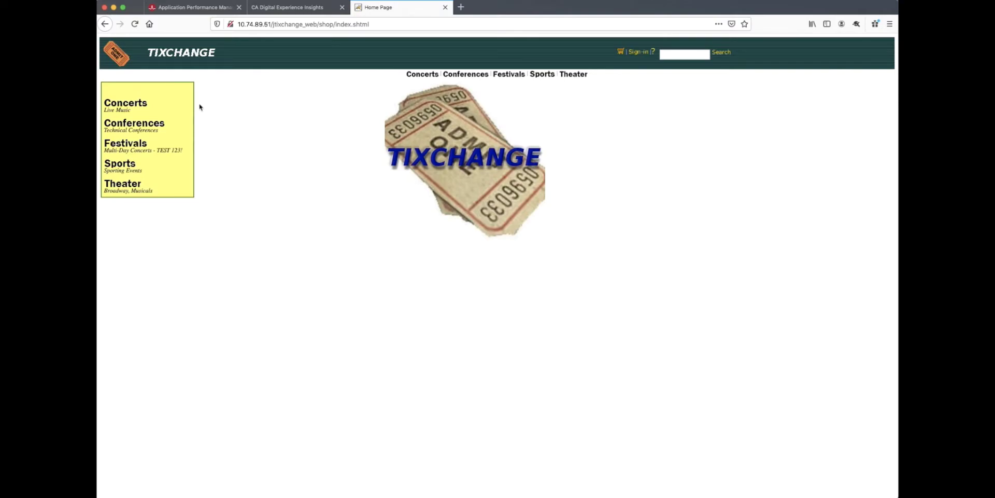
Add John Elton ticket EST-13 ($20.50, Section 111 Row 11) to the cart, then return home
left_click(136, 106)
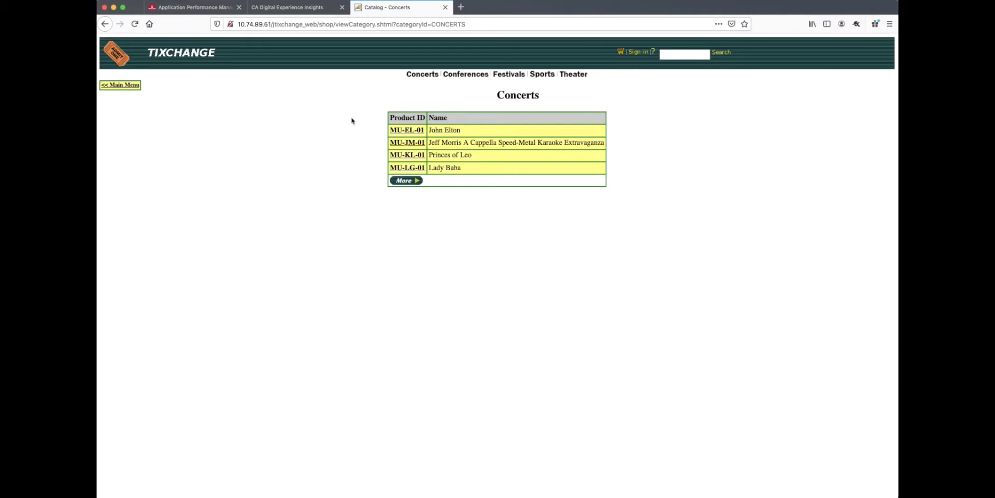
left_click(399, 131)
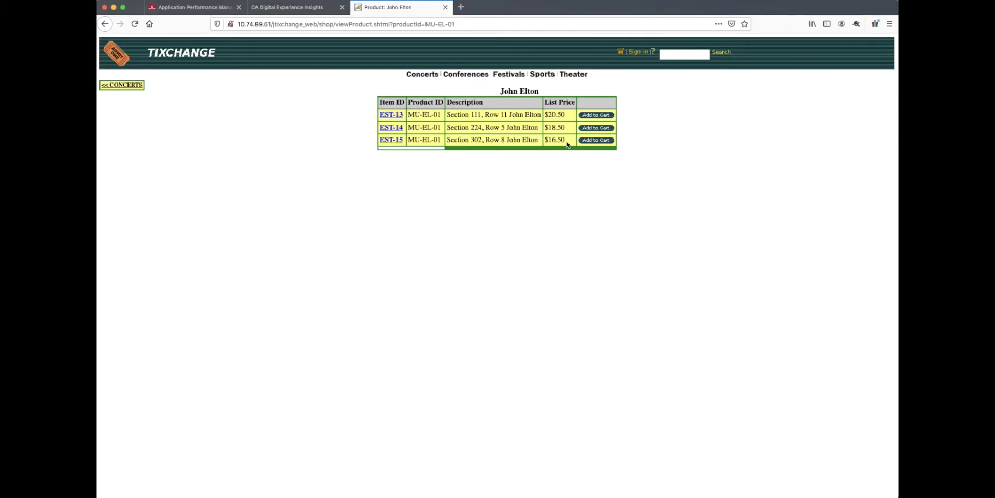
left_click(586, 116)
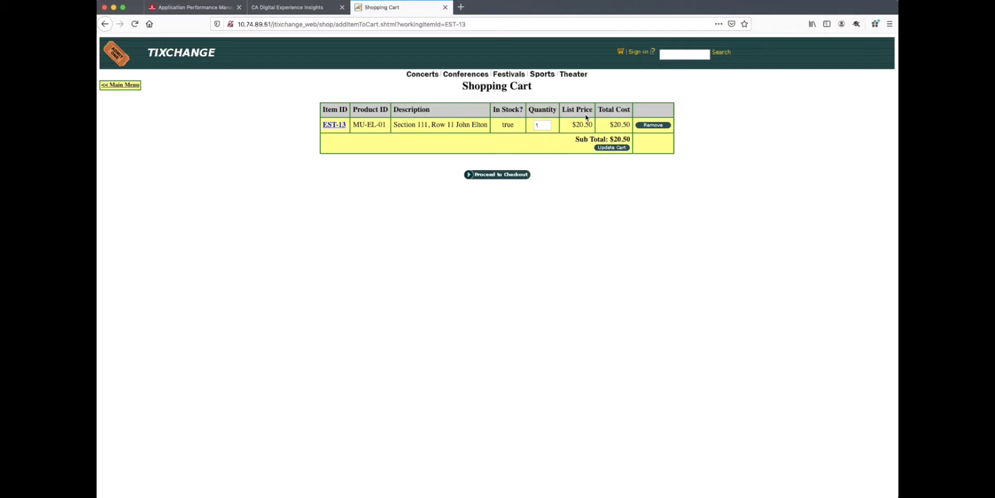
left_click(502, 174)
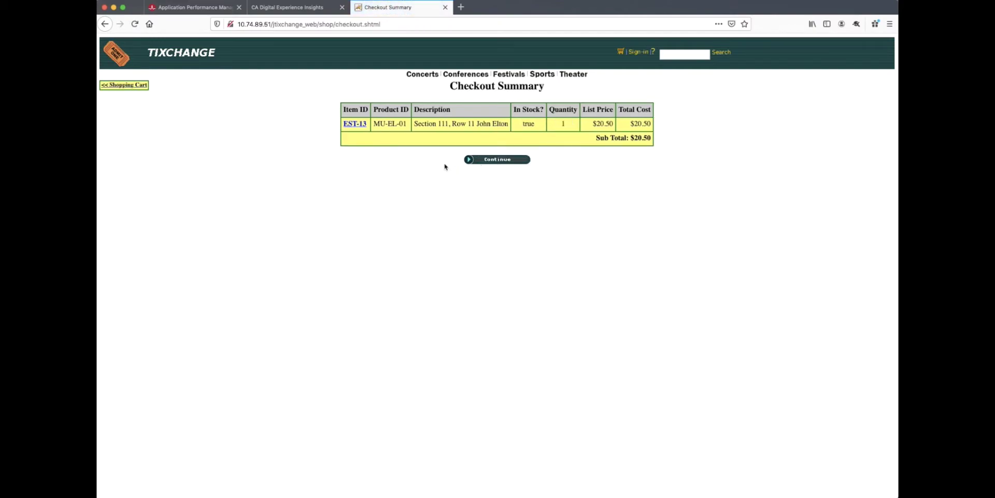
left_click(141, 86)
left_click(139, 85)
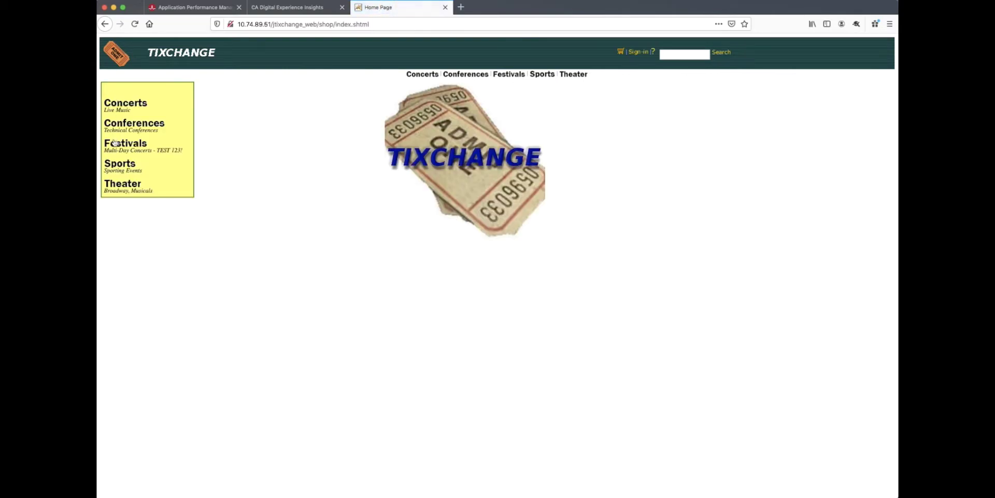
Add the $75.00 Burning People 3-Day Pass (EST-38) and continue checkout to sign-in
left_click(115, 144)
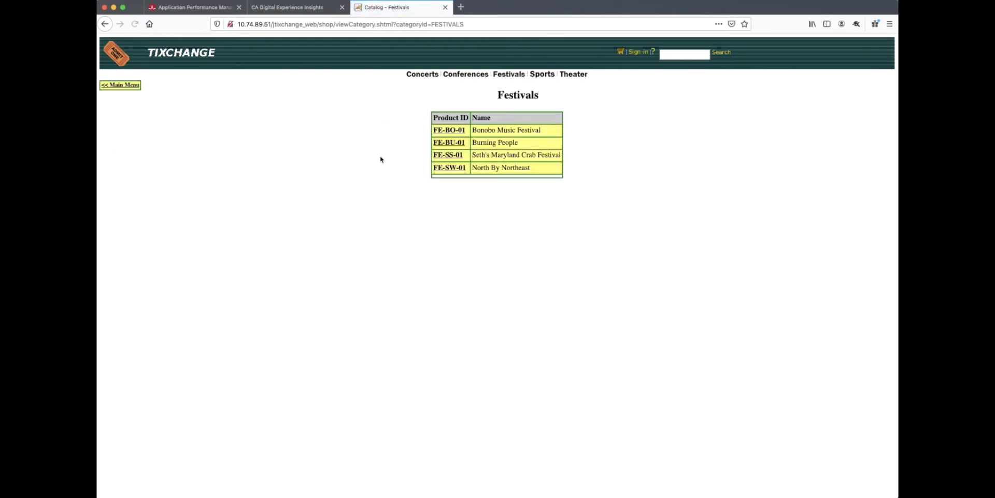
left_click(449, 143)
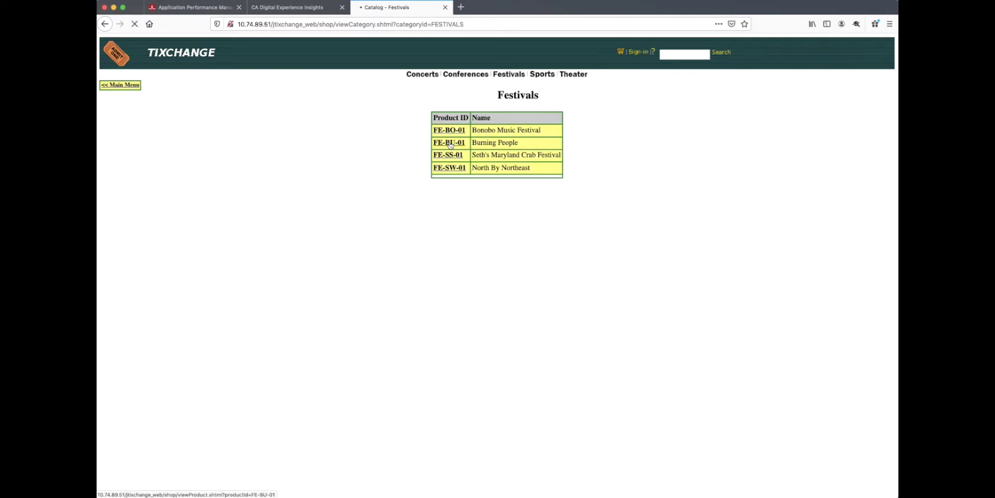
left_click(404, 115)
left_click(304, 216)
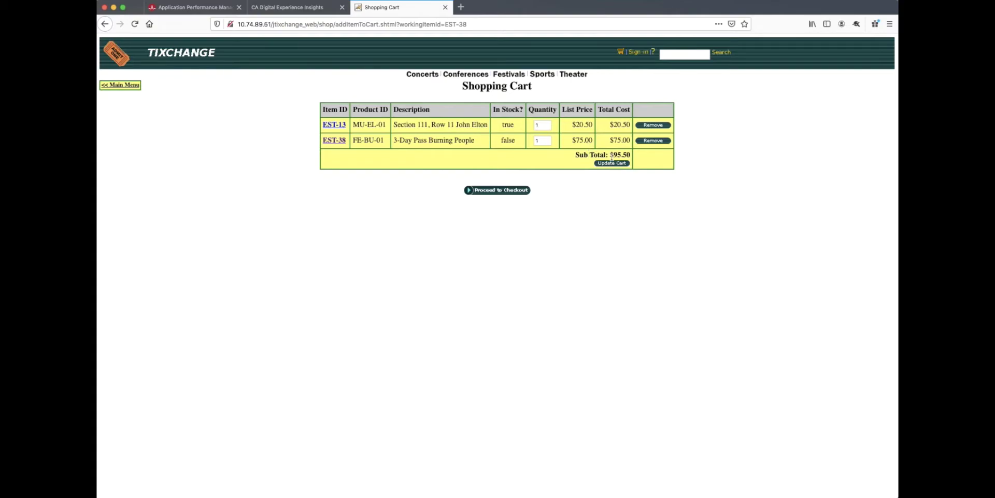
left_click(510, 190)
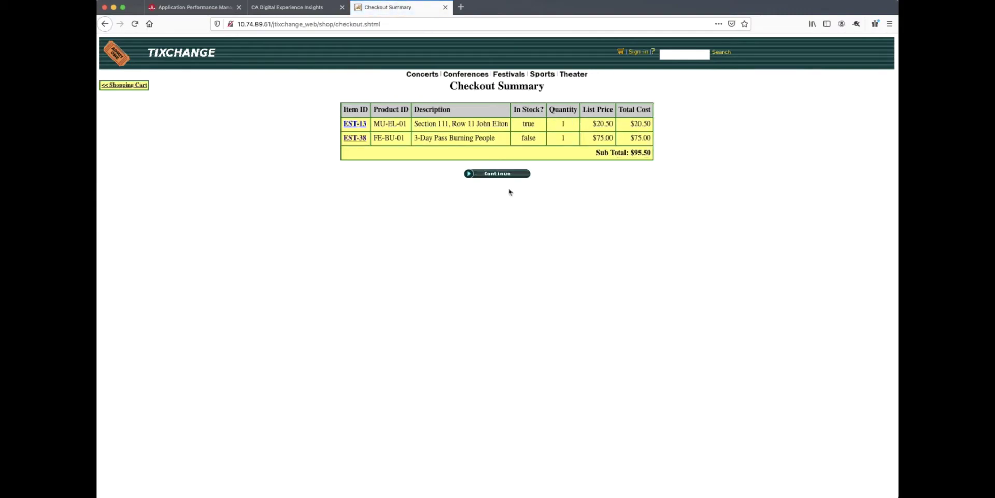
left_click(496, 175)
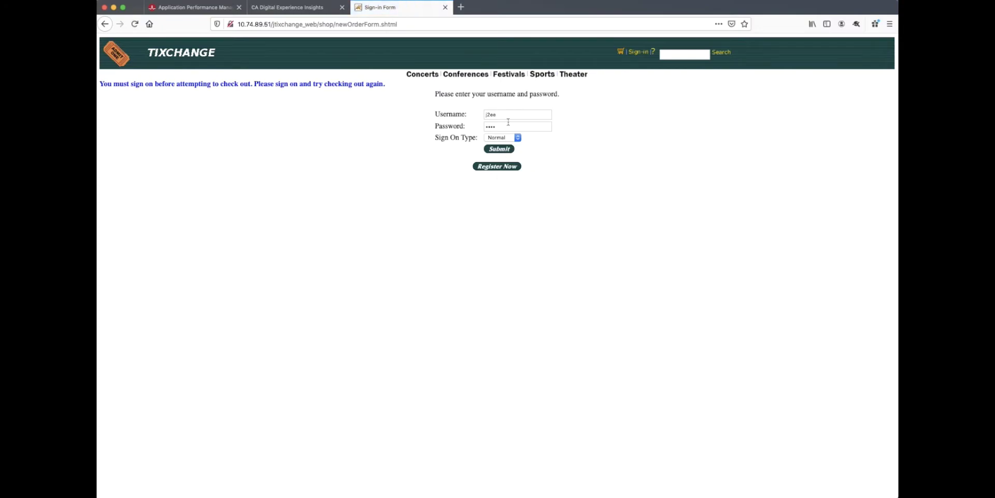
Sign in to TixChange with the store account's username and password
left_click_drag(506, 116, 487, 112)
type("user5")
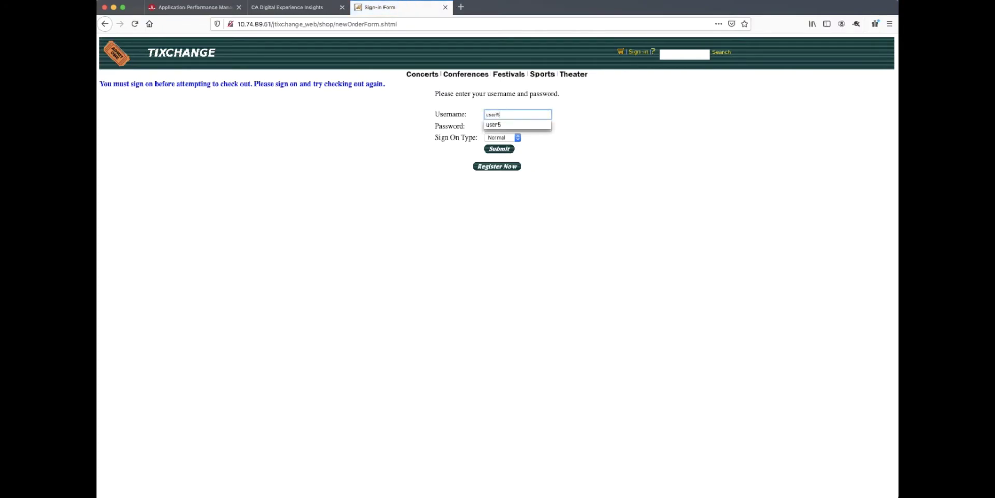
key("Tab")
type("user5")
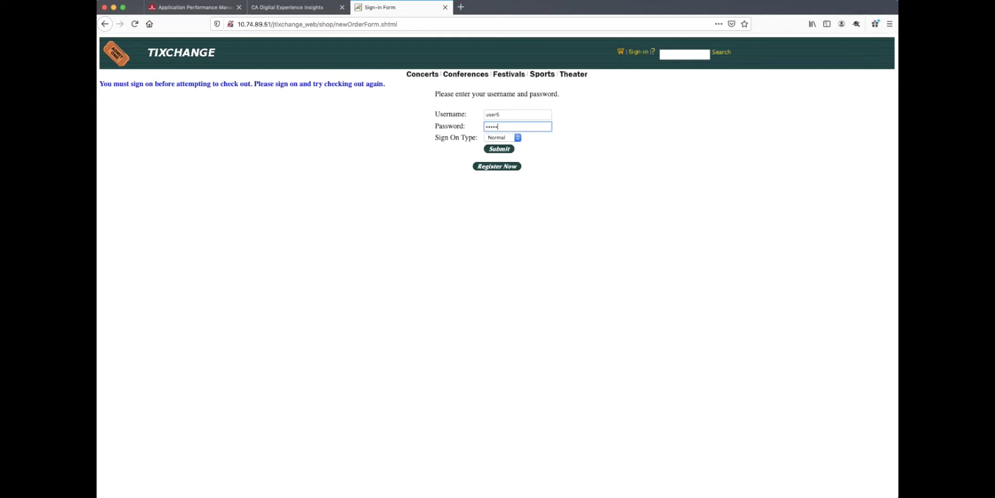
left_click(501, 149)
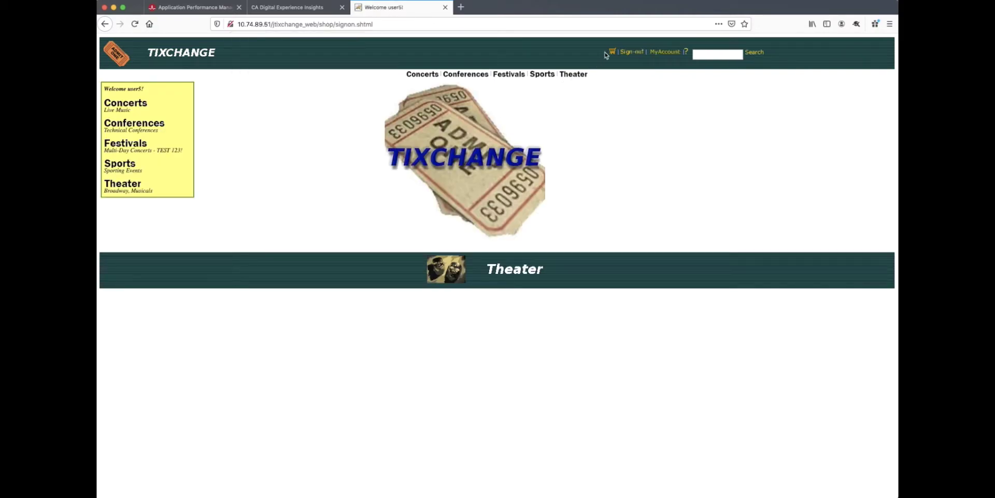
Check out and place the $95.50 order for EST-13 and EST-38, then return to the main menu
left_click(613, 53)
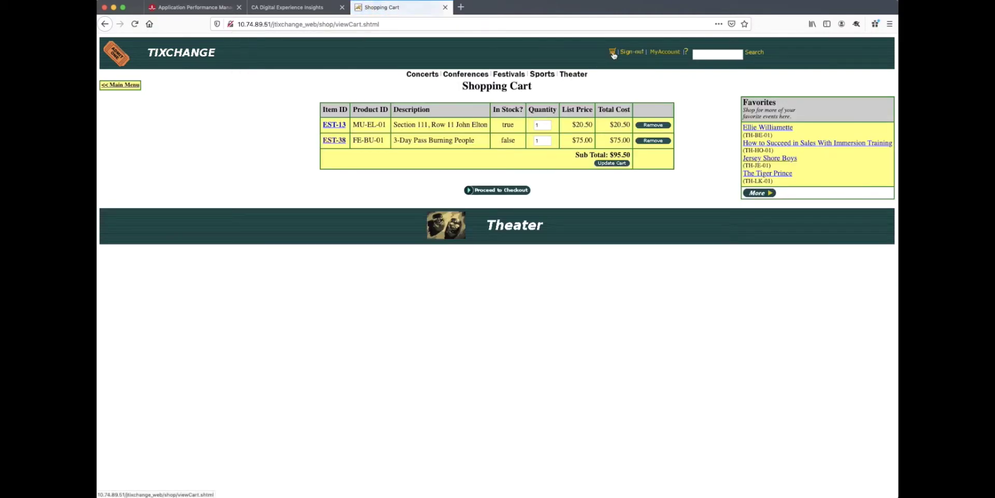
left_click(507, 191)
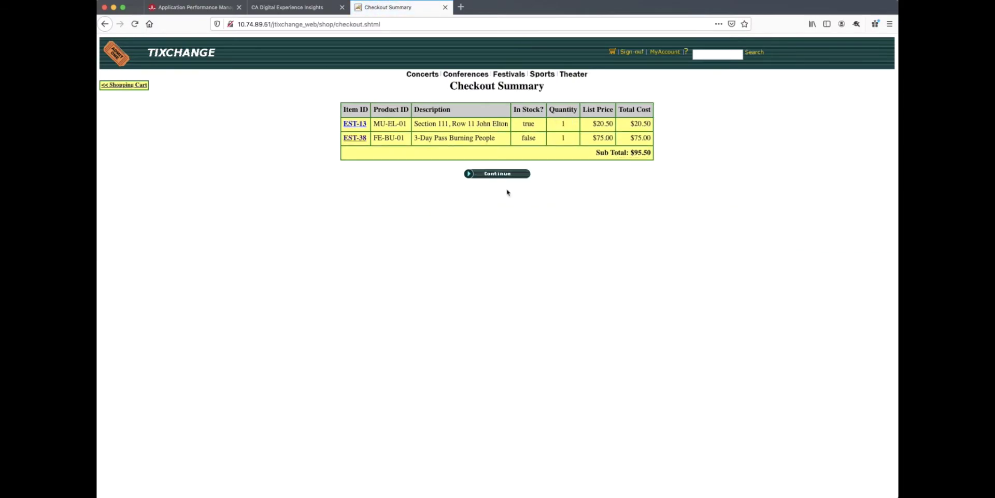
left_click(494, 175)
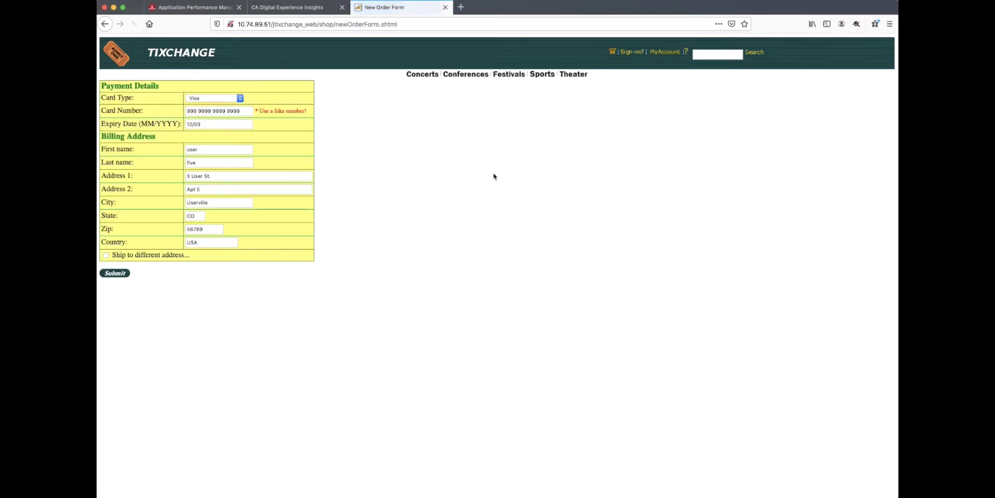
left_click_drag(242, 111, 187, 109)
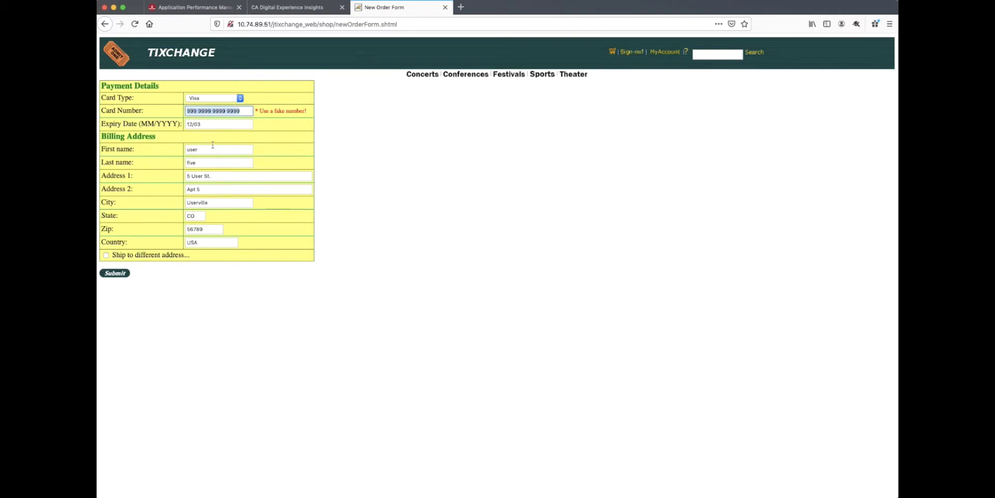
left_click(225, 111)
key("Return")
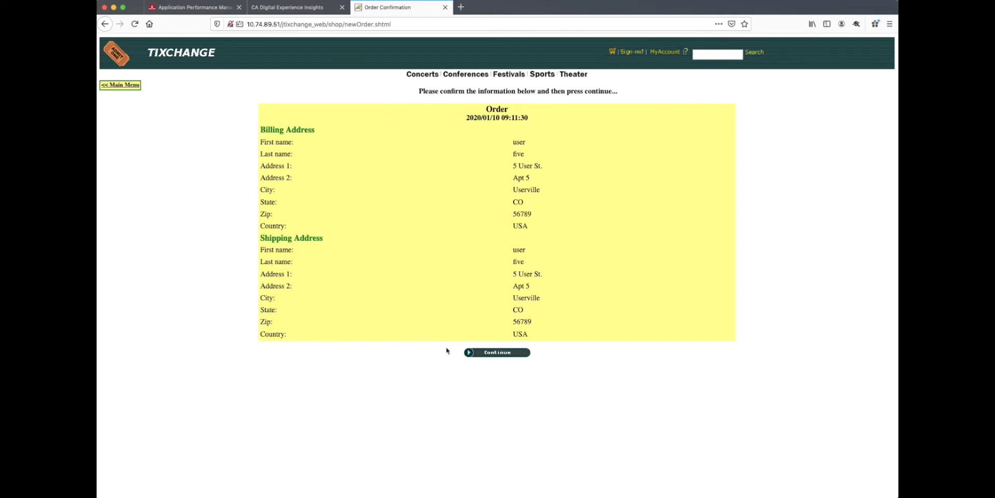
left_click(490, 354)
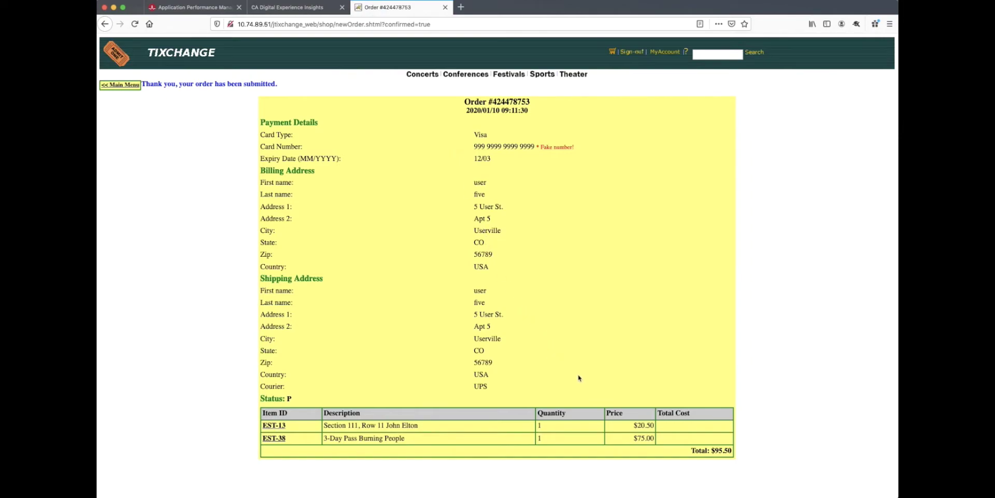
left_click(120, 85)
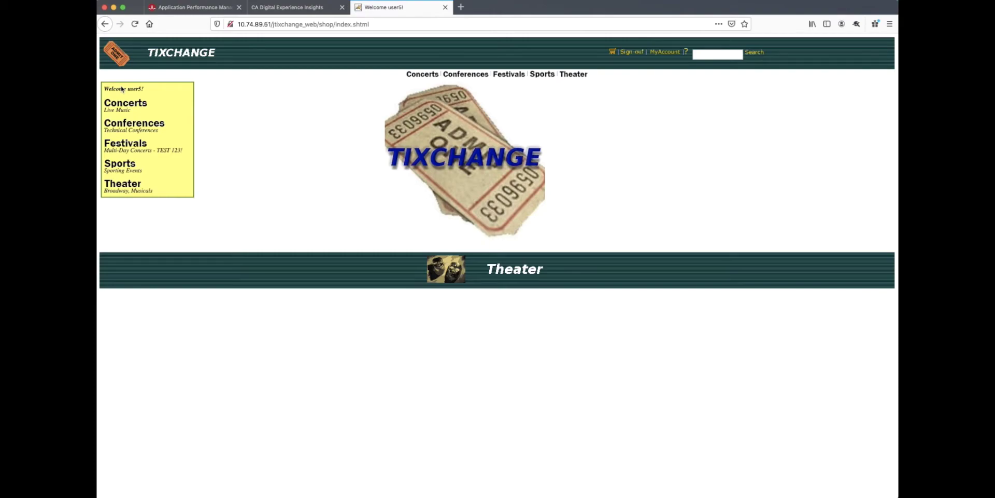
Return to the Digital Experience Insights tab showing the jtixchange_web payload rules
left_click(269, 7)
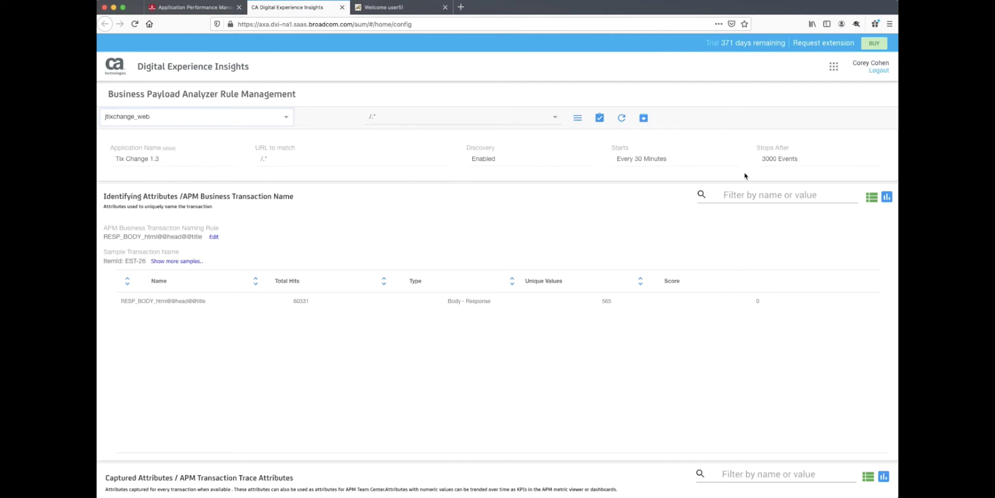
Choose Set Custom Capture Rules from the rule management menu to show the Attribute Masks
left_click(577, 119)
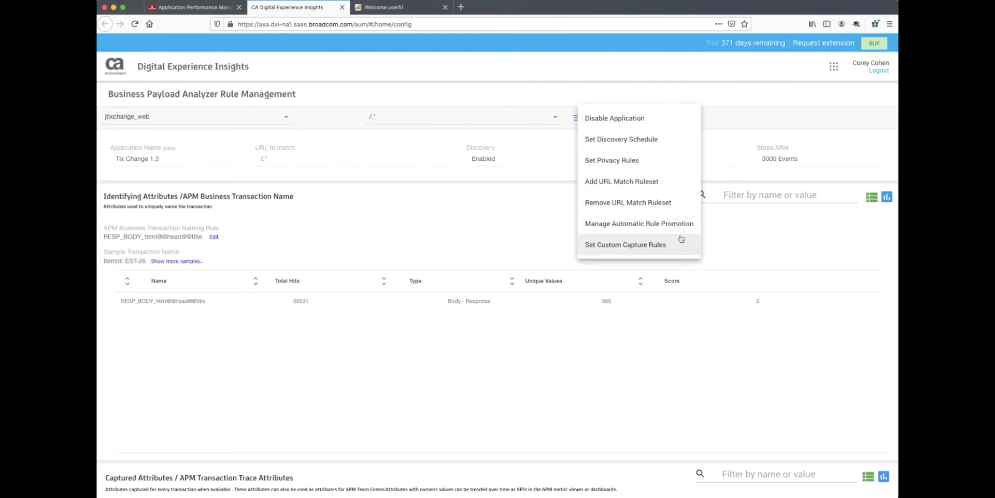
left_click(671, 163)
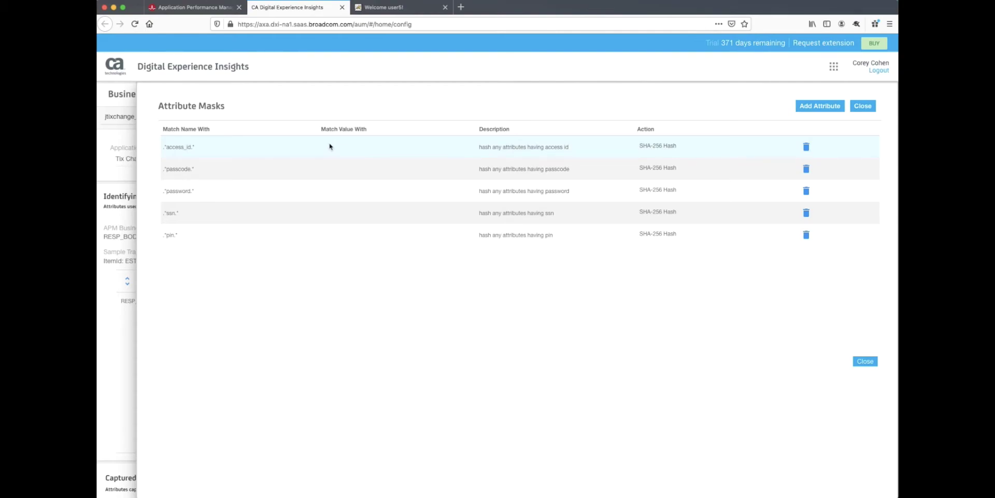
Set the *access_id* attribute mask's action to SHA-256 Hash
left_click(678, 150)
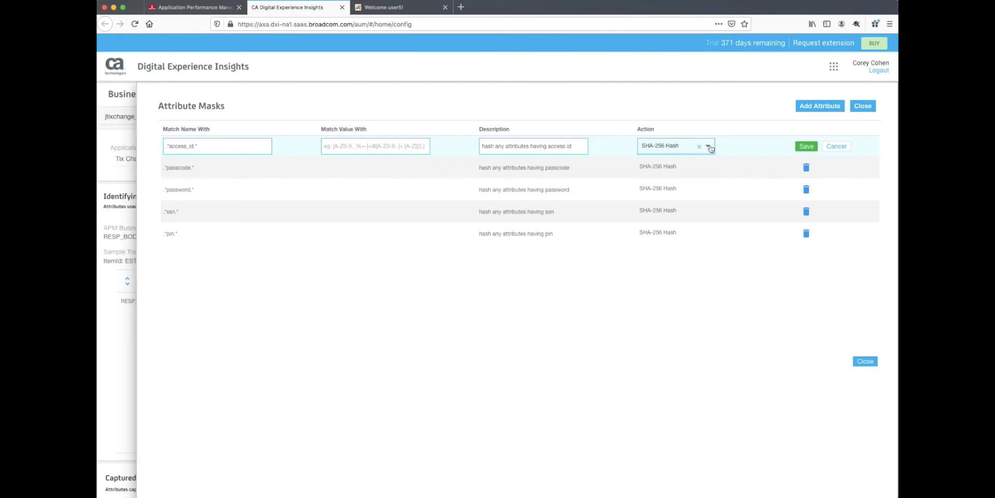
left_click(709, 147)
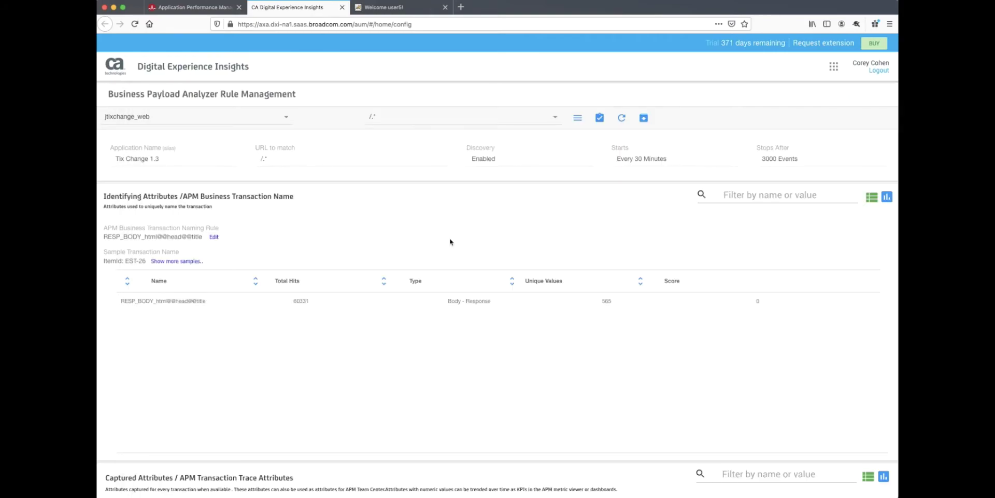
Scroll to Disregarded Attributes and open the REQ_URL_QUERY_ITEMID details panel
scroll(450, 241, "down", 10)
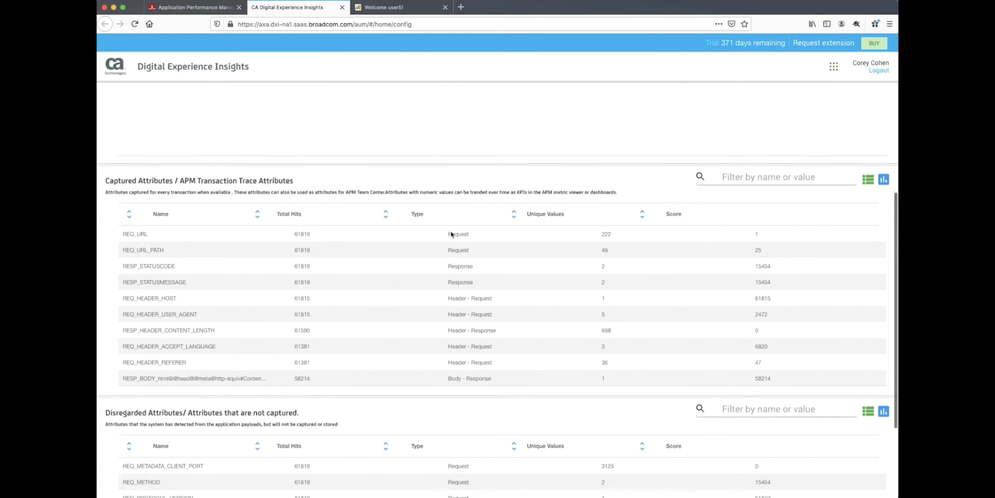
scroll(451, 234, "down", 5)
scroll(460, 377, "down", 10)
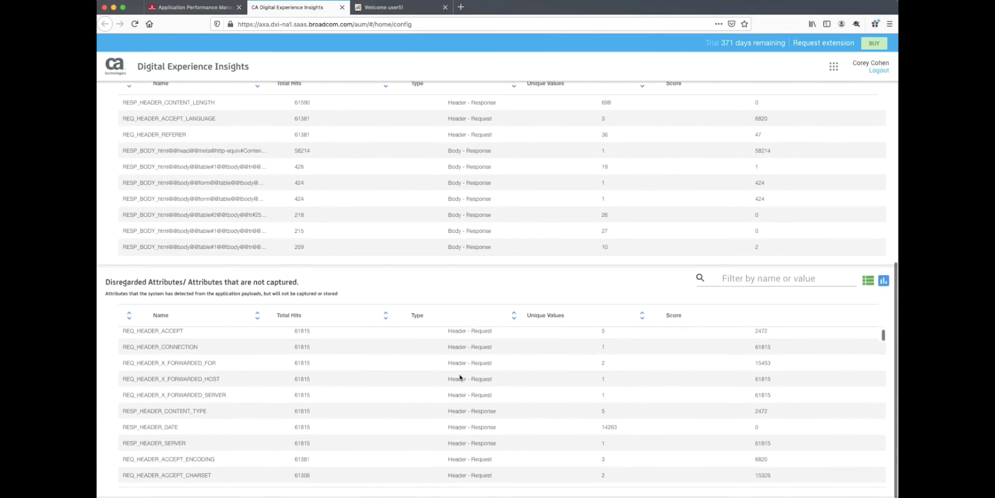
scroll(460, 377, "down", 5)
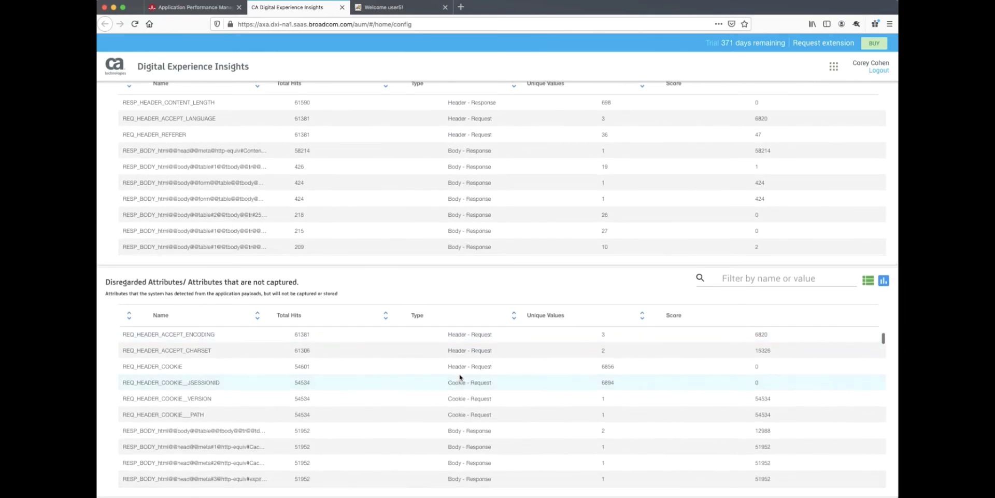
scroll(460, 378, "down", 10)
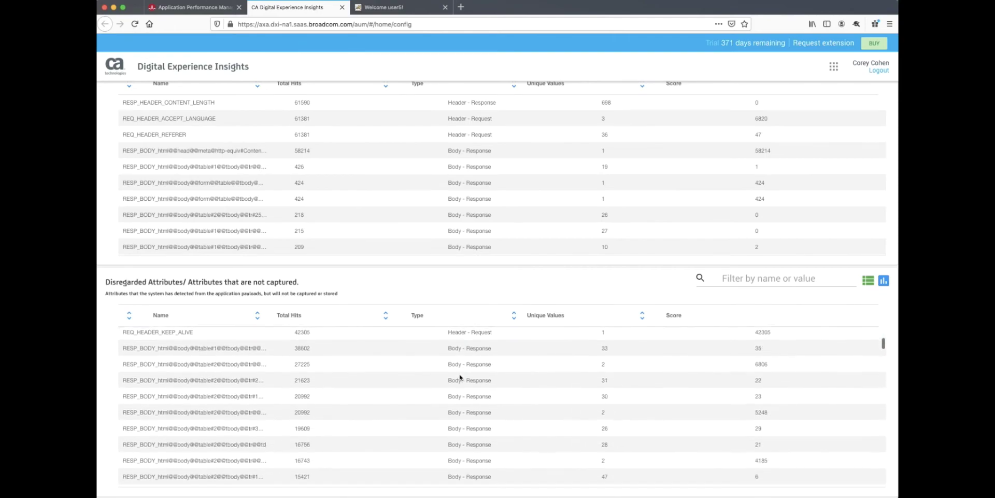
scroll(460, 377, "down", 2)
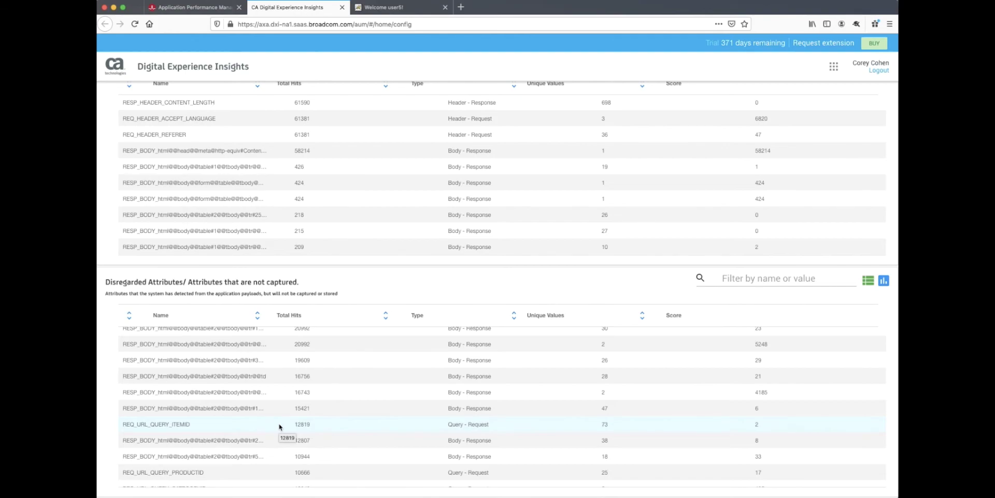
left_click(279, 426)
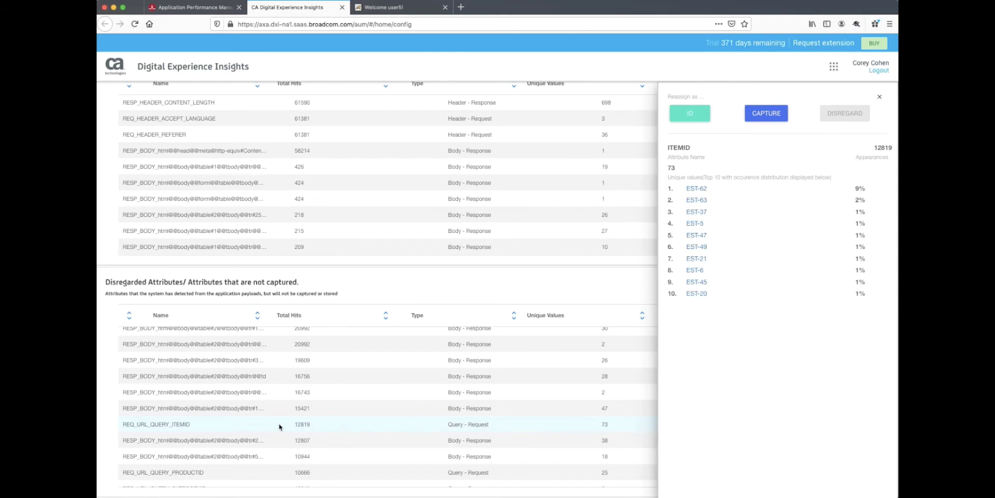
Capture the REQ_URL_QUERY_ITEMID attribute instead of disregarding it
left_click(758, 112)
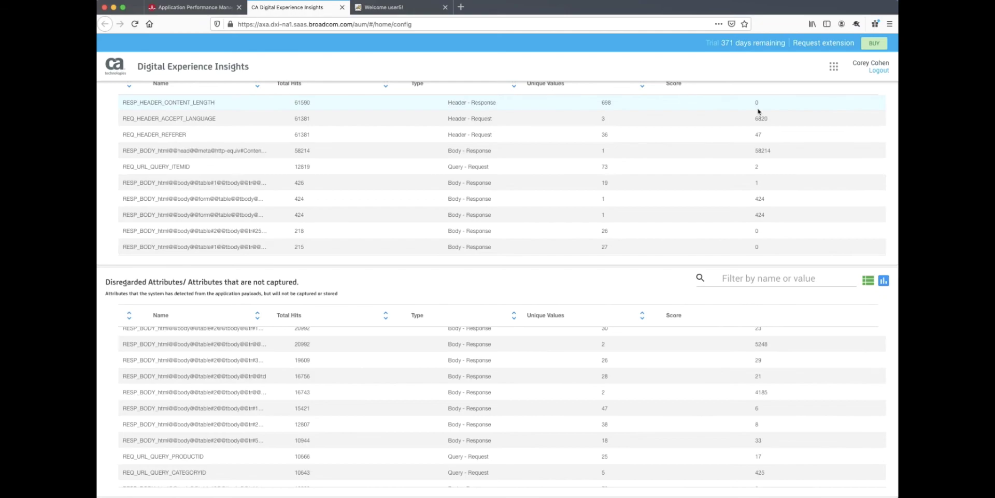
scroll(736, 261, "up", 3)
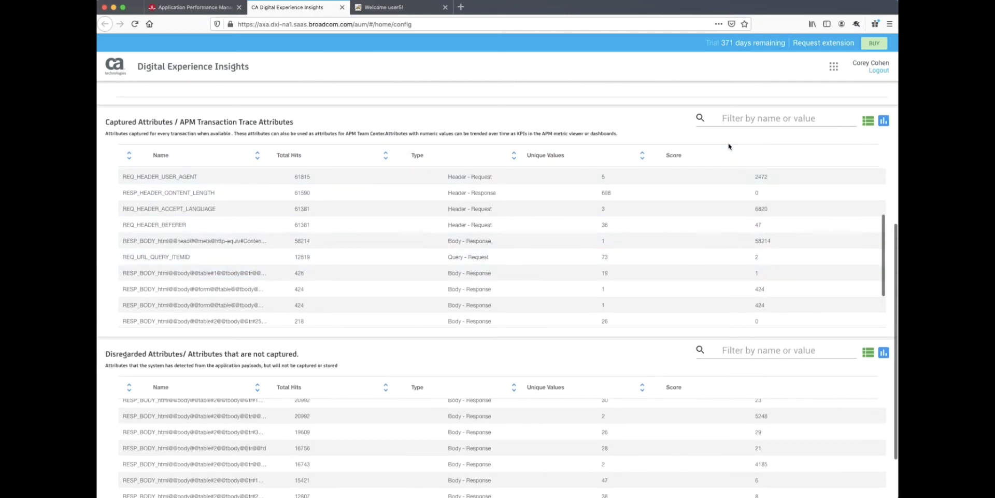
scroll(776, 163, "down", 3)
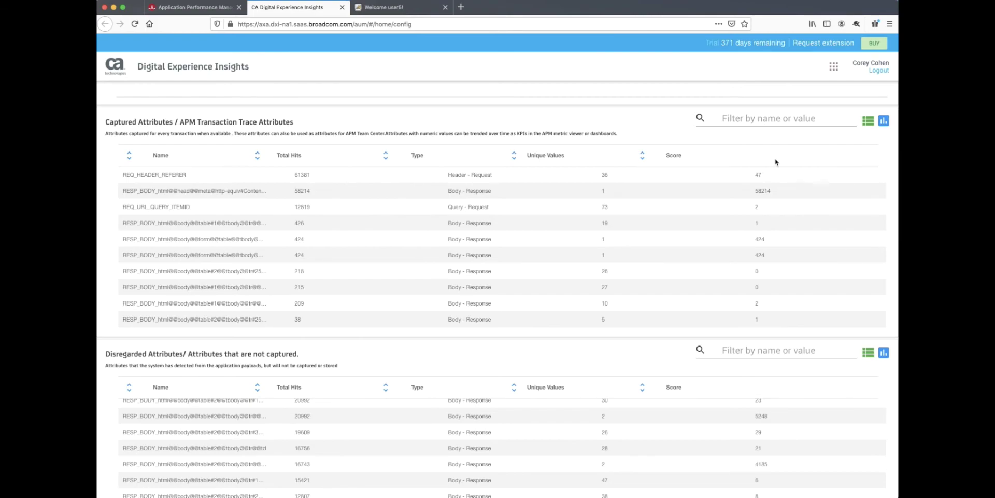
Filter captured attributes by 'Total' and open the third matching attribute's details
left_click(731, 120)
type("Total")
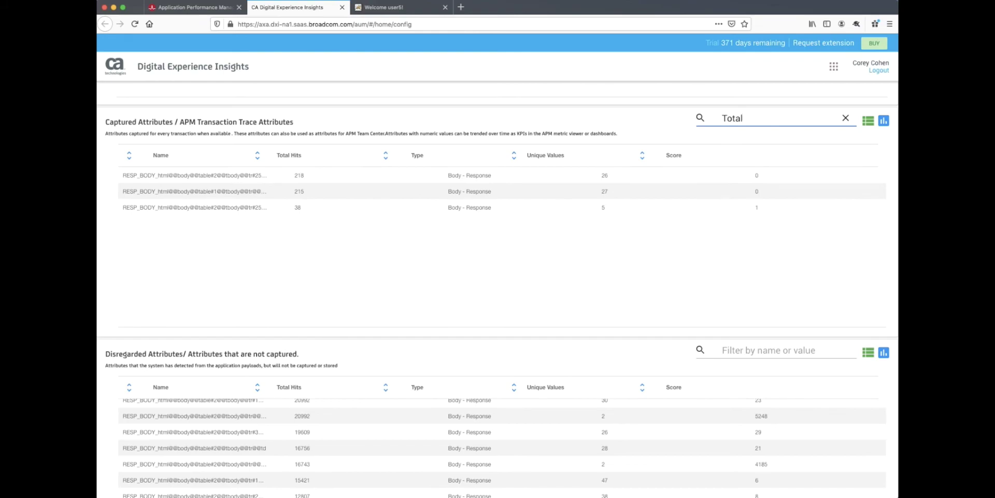
left_click(277, 207)
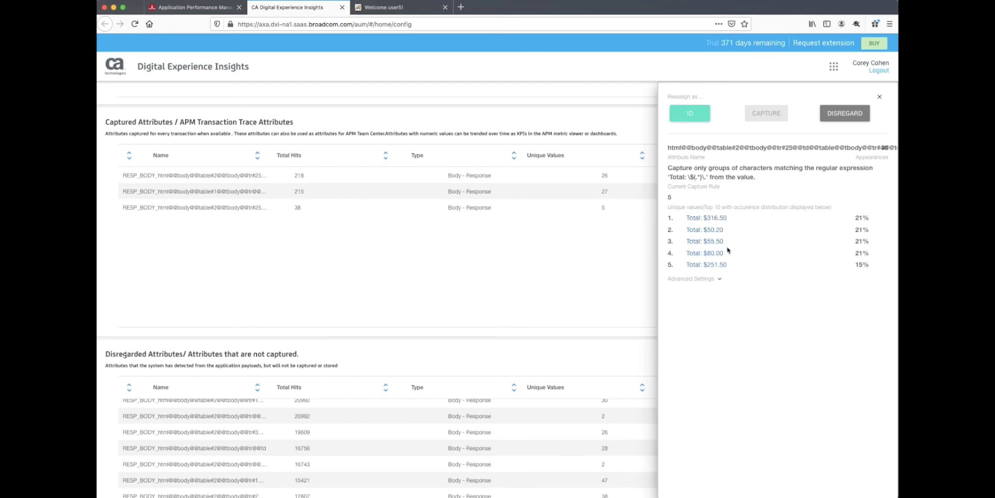
Inspect the $316.50 Total value's refinement and the Advanced Settings Average metric option
left_click(717, 218)
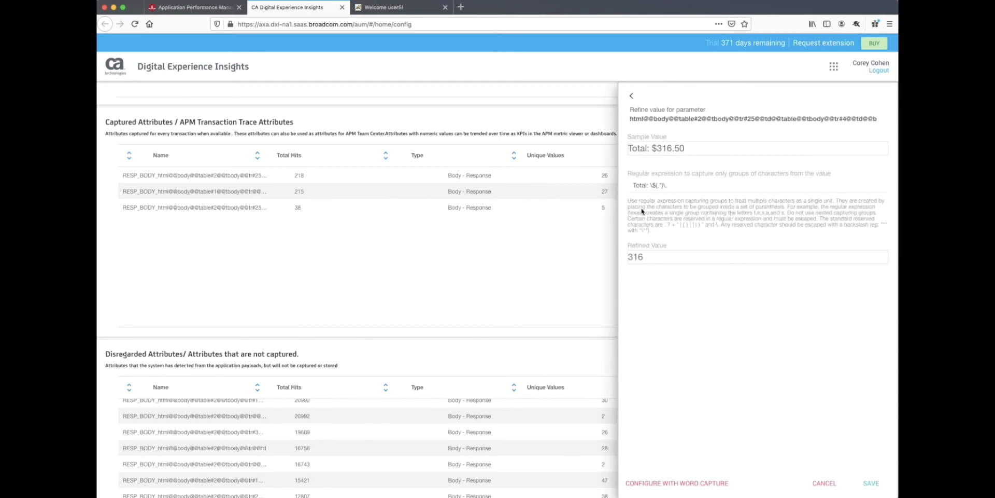
left_click(632, 97)
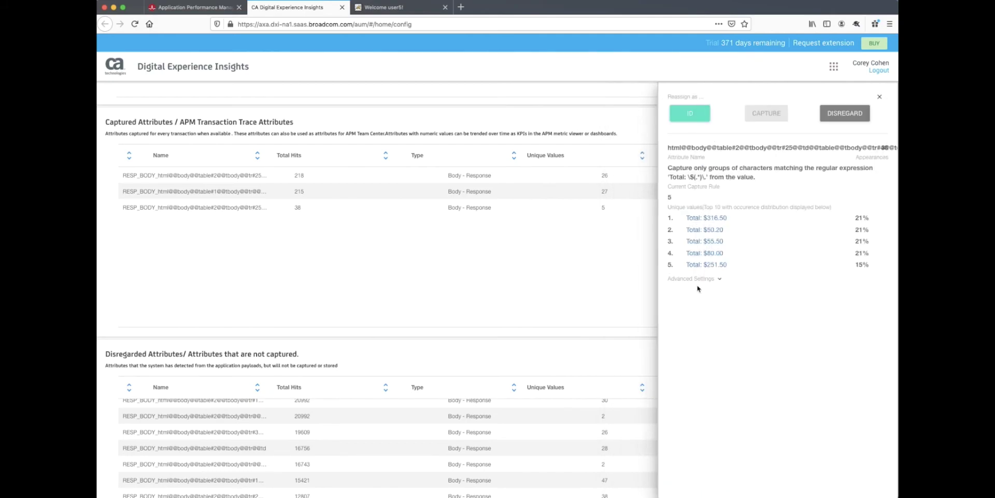
left_click(718, 279)
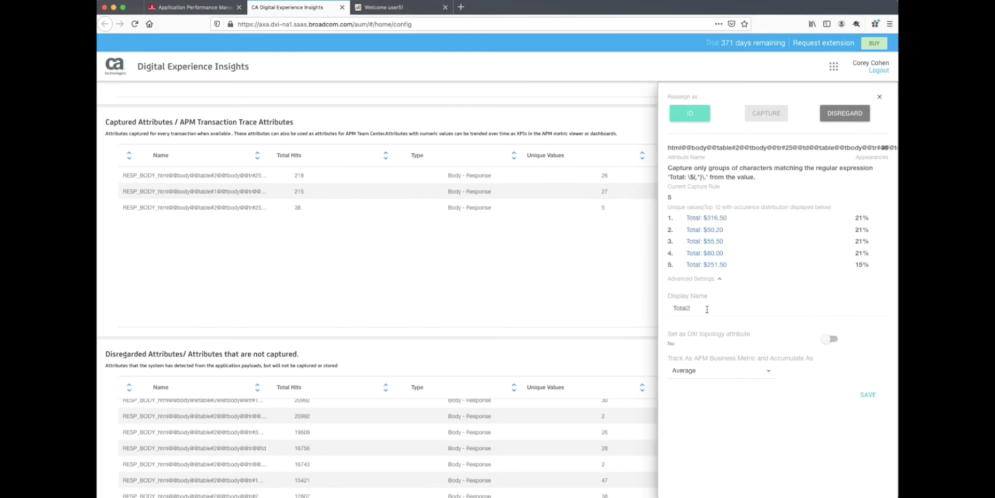
left_click(738, 376)
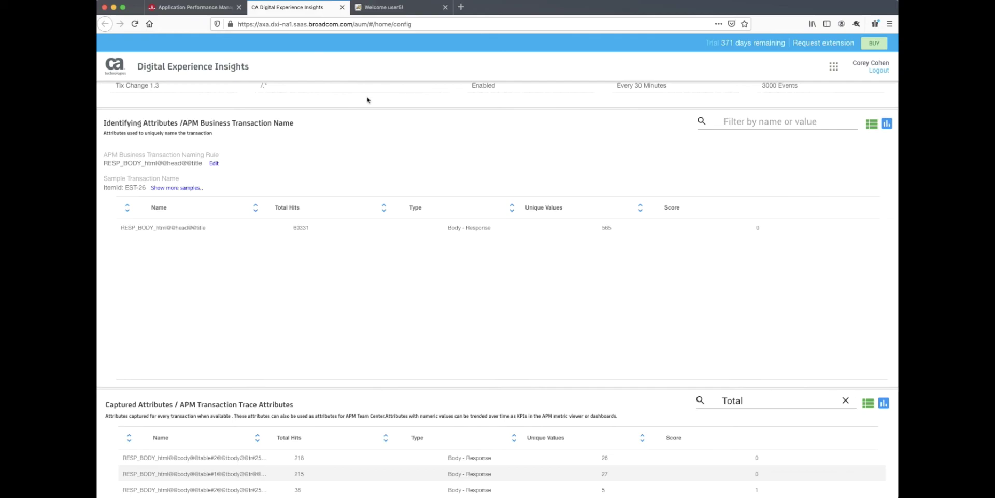
In DX APM Metric View, expand Experience Collector Host > Business Segment > Tix Change 1.3
left_click(184, 8)
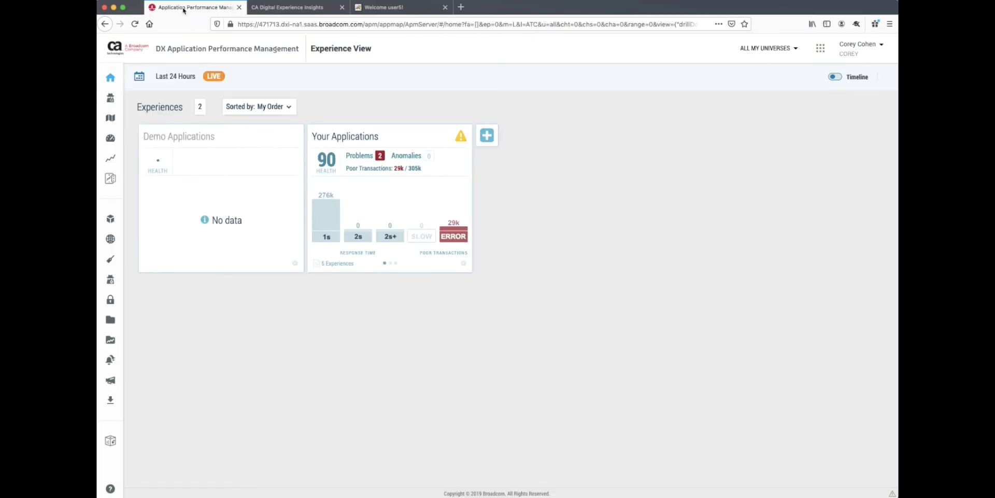
left_click(127, 158)
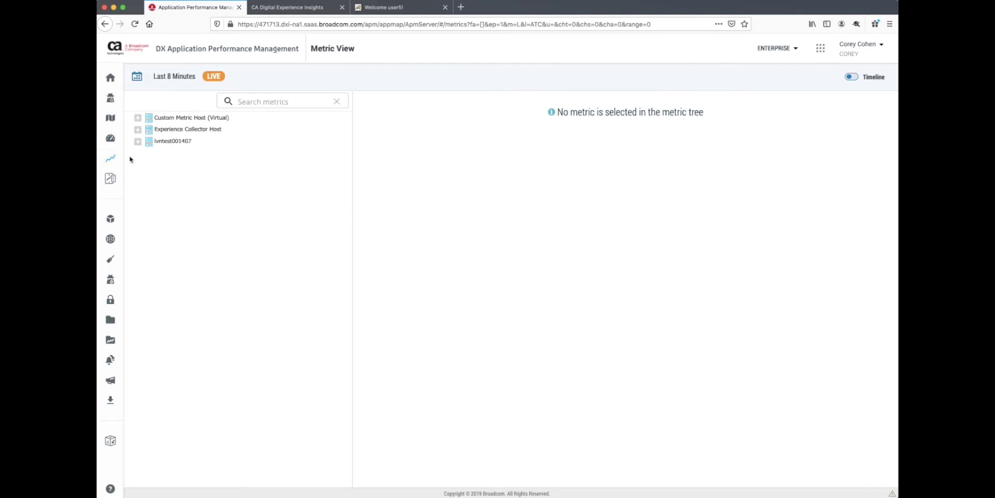
left_click(138, 130)
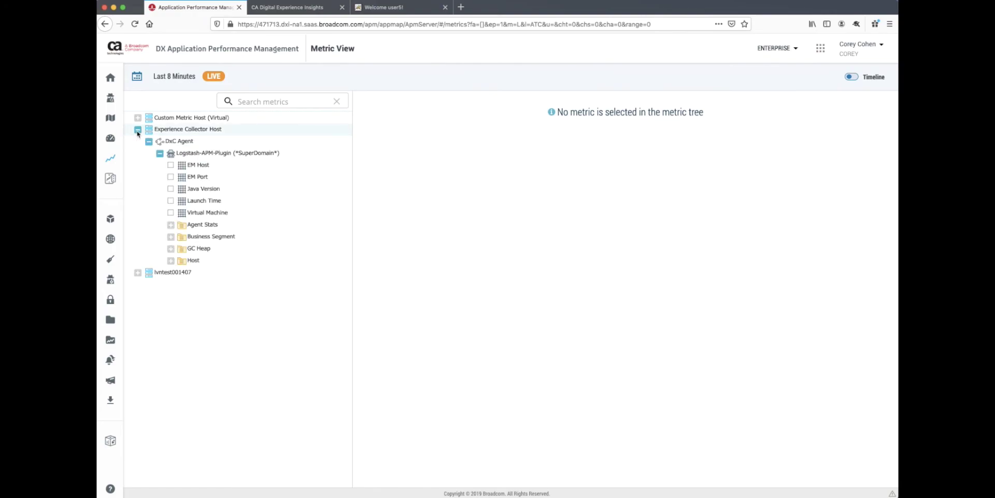
left_click(171, 237)
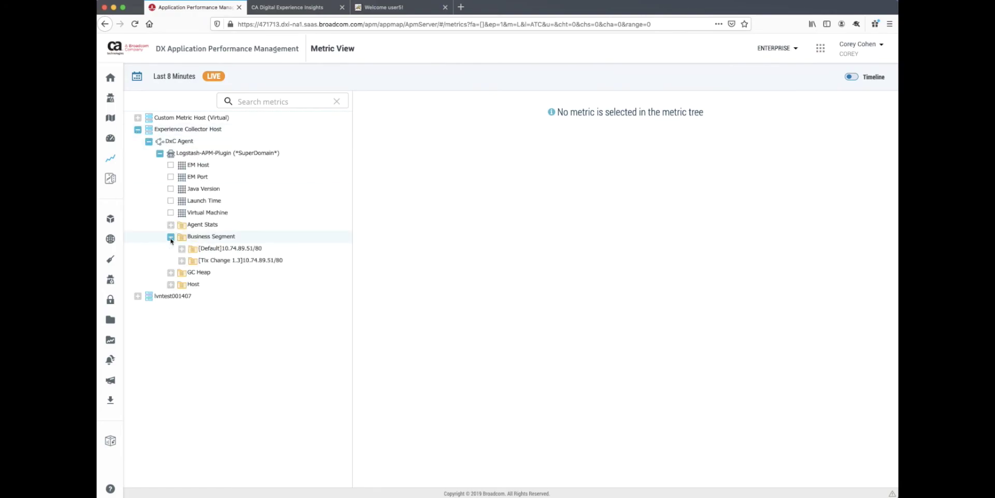
left_click(184, 261)
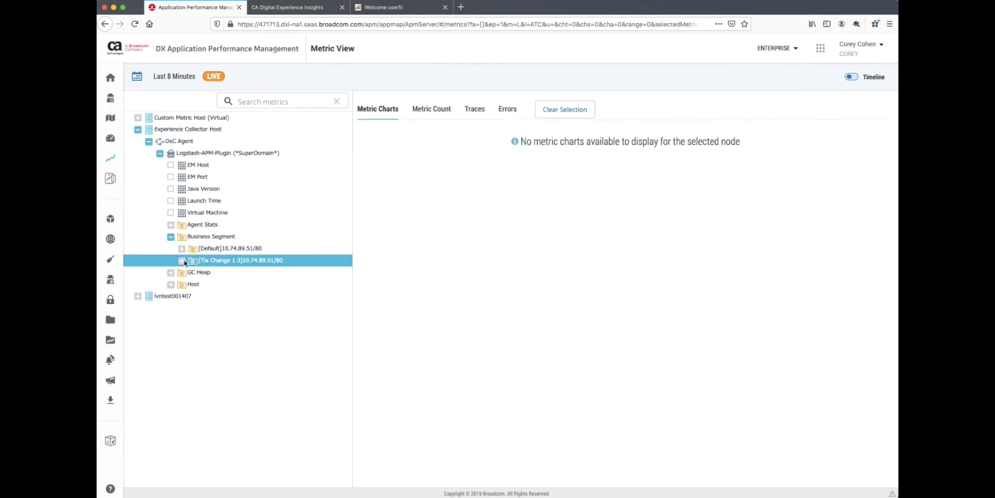
Search the metric tree for 'Business', then chart Order Revenue and Average Item Price
left_click(260, 101)
type("Business")
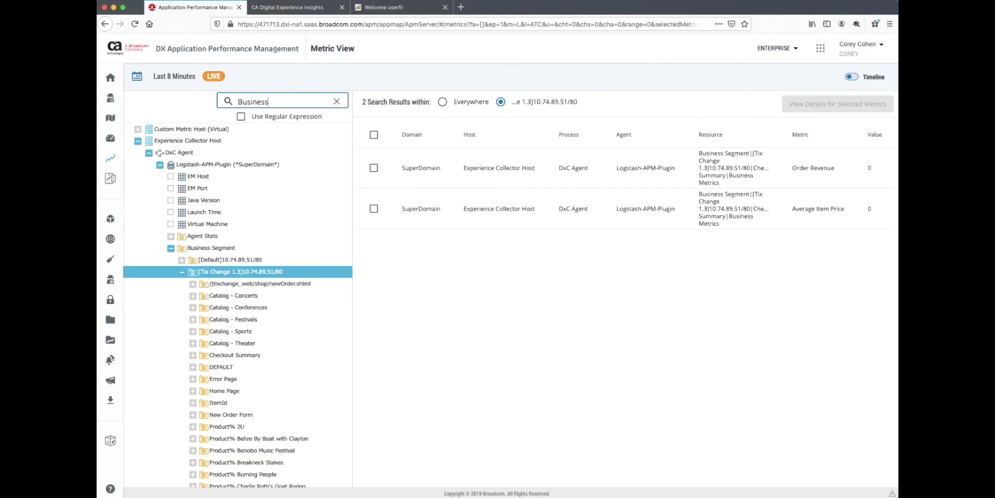
left_click(373, 168)
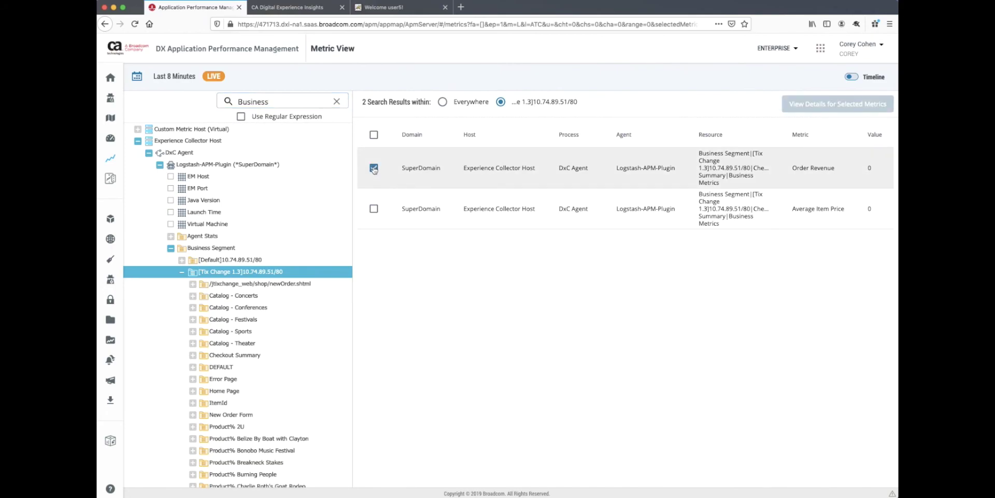
left_click(373, 207)
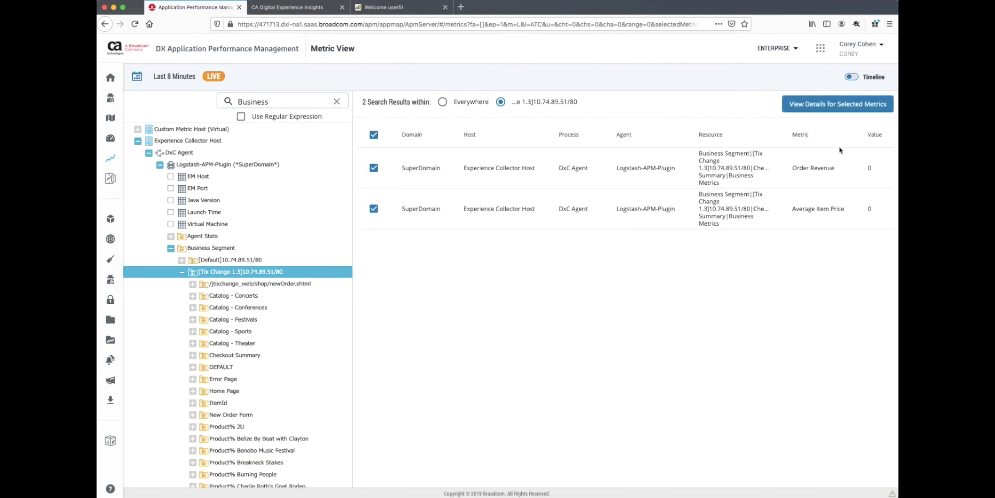
left_click(837, 106)
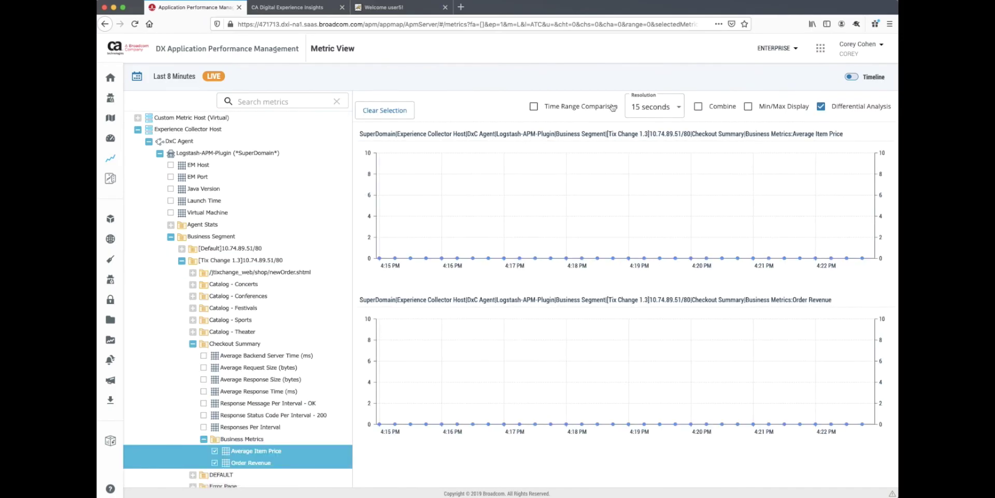
Change the chart time range from Last 8 Minutes to Jan 8 through Jan 10
left_click(172, 77)
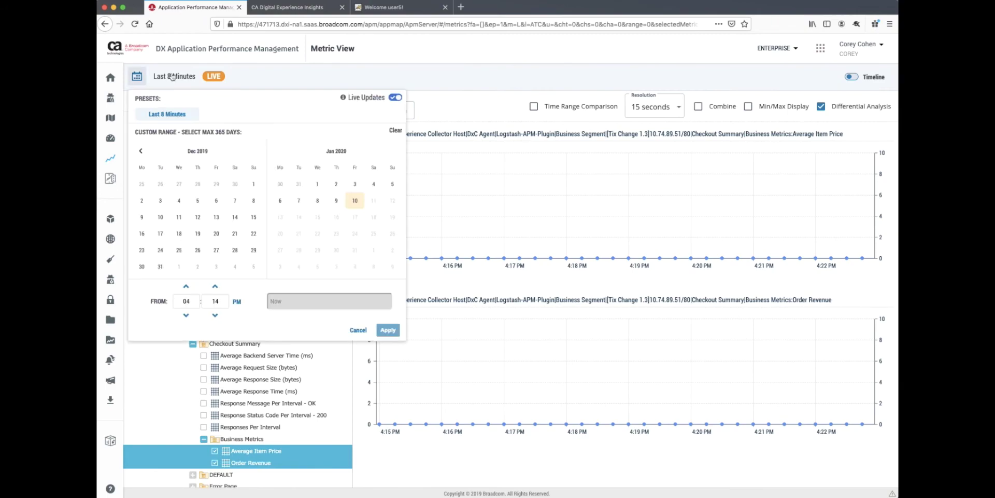
left_click(318, 202)
left_click(352, 202)
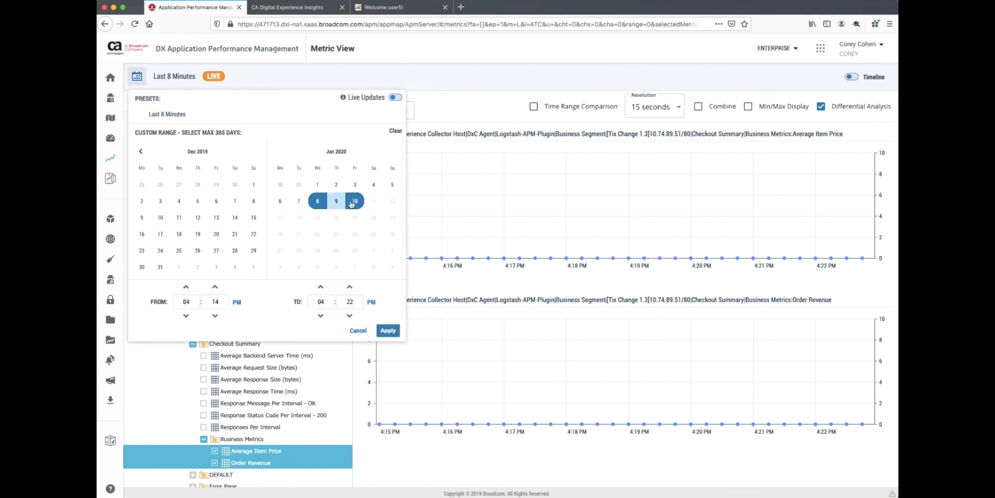
left_click(383, 331)
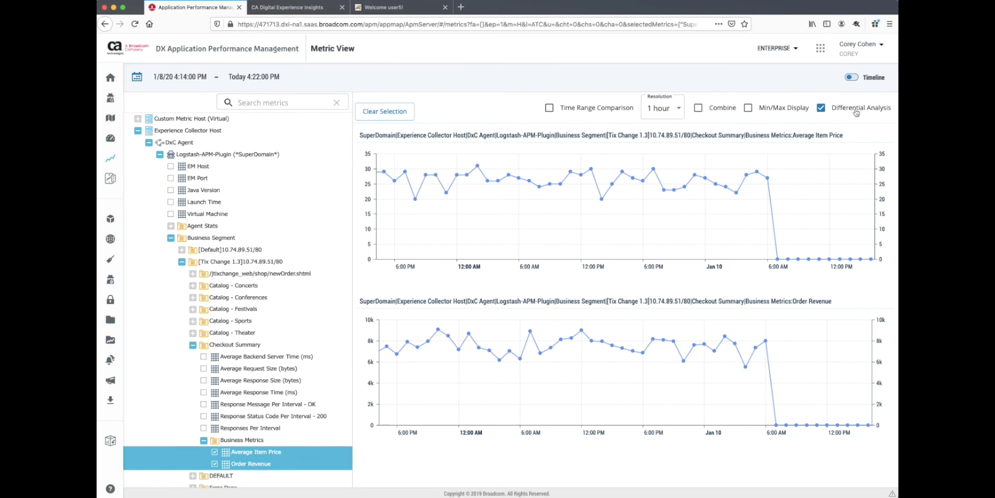
Switch to DX Operational Intelligence Performance Analytics with Experience Collector Host as context
left_click(821, 49)
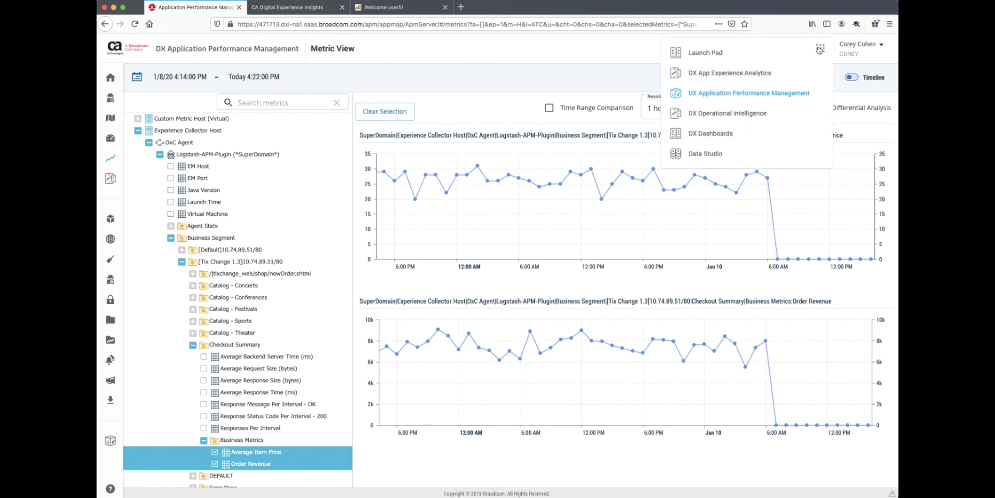
left_click(762, 112)
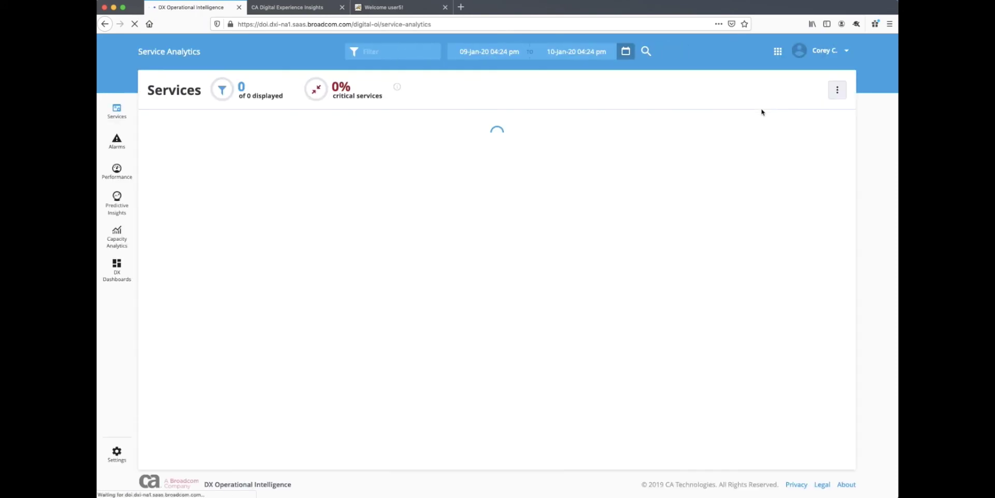
left_click(117, 172)
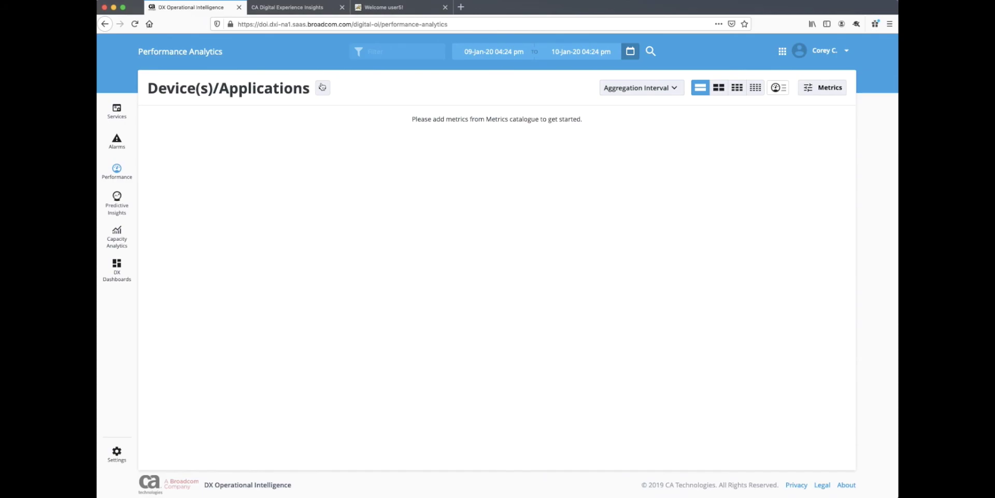
left_click(322, 88)
left_click(156, 187)
left_click(172, 61)
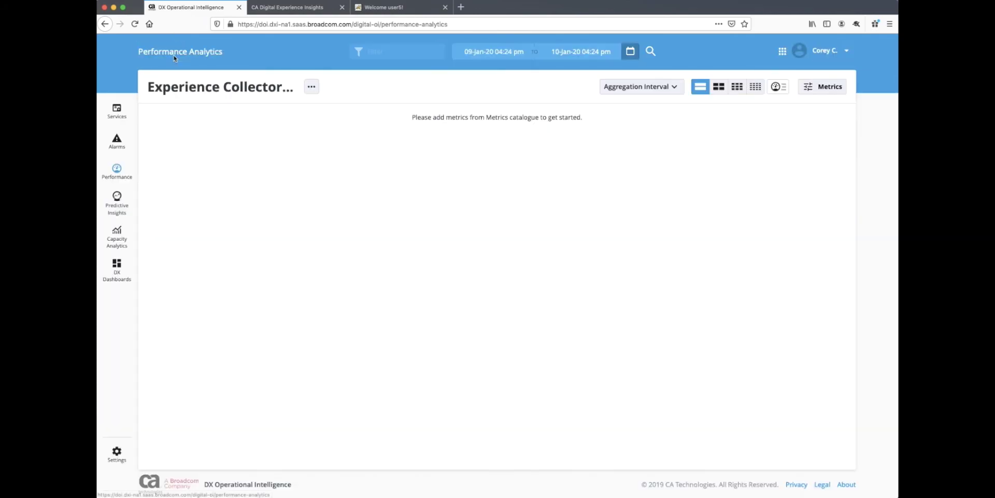
In the metrics catalogue, expand Experience Collector Host > Logstash-APM-Plugin > Business Segment > Tix Change 1.3 > Checkout Summary
left_click(825, 88)
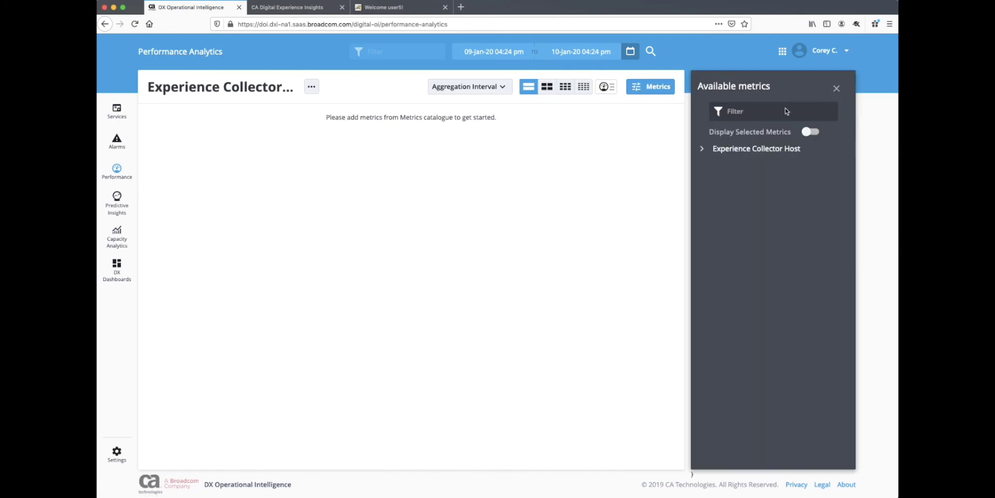
left_click(704, 150)
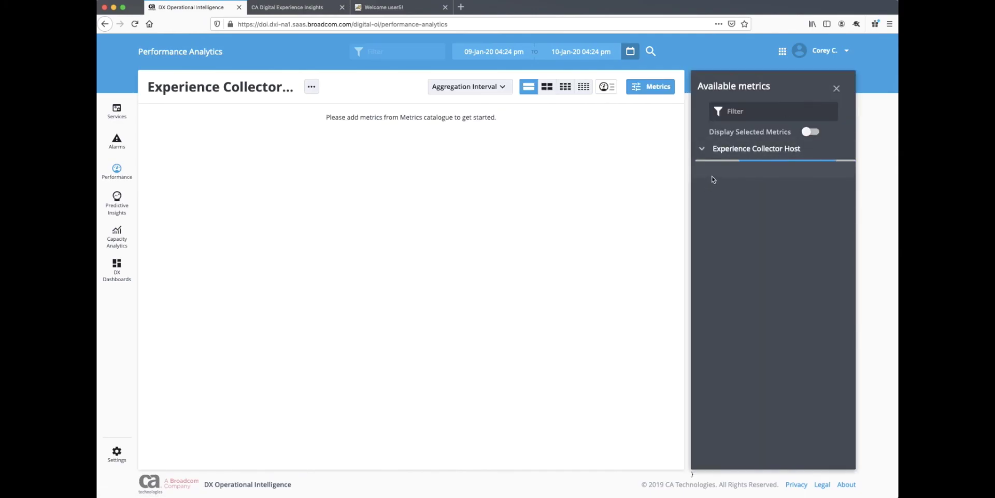
left_click(712, 176)
left_click(711, 194)
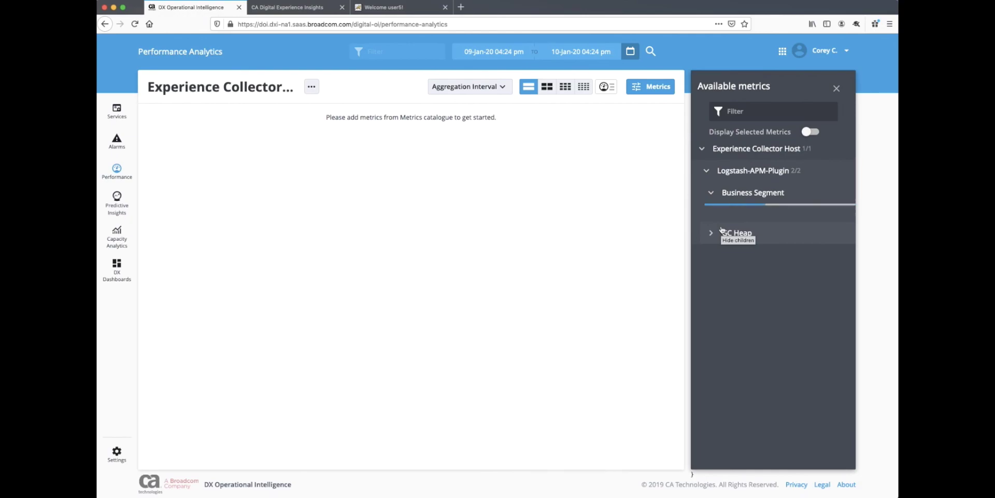
left_click(717, 262)
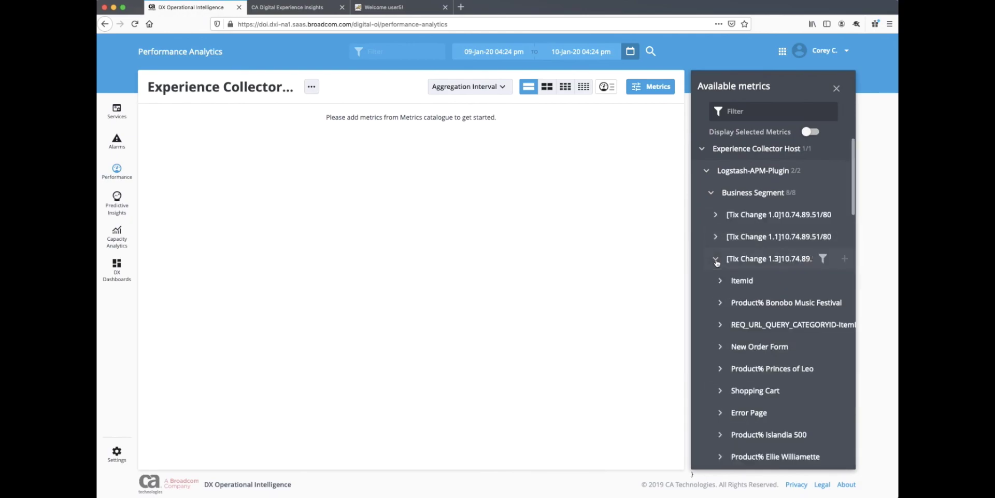
scroll(729, 301, "down", 2)
scroll(729, 301, "down", 5)
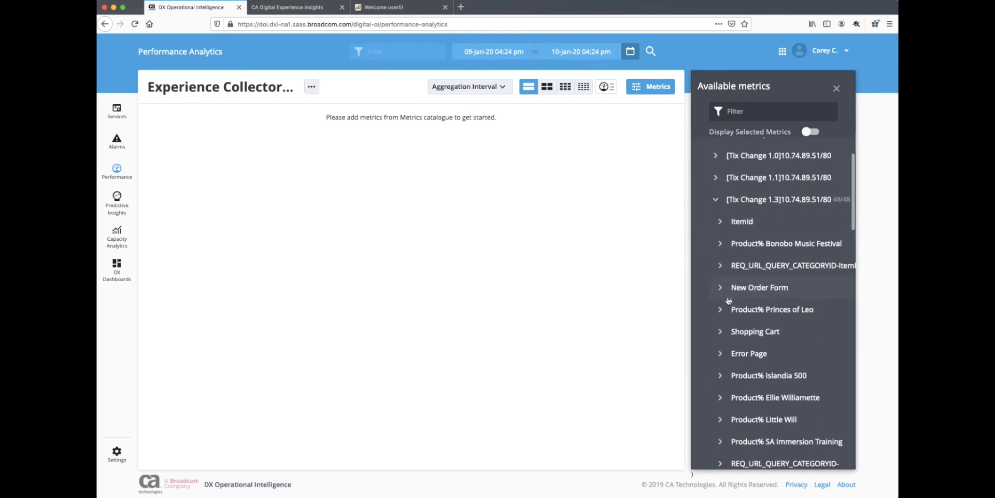
scroll(729, 300, "down", 10)
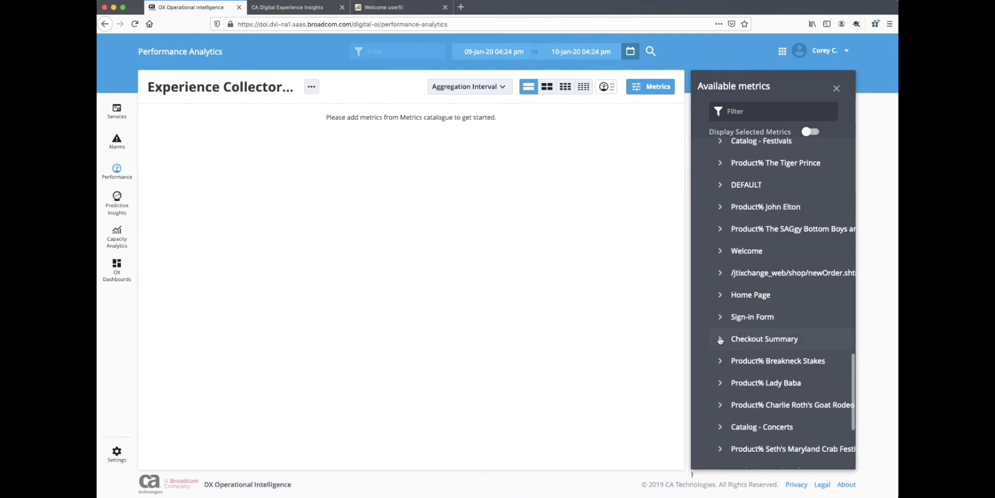
left_click(720, 339)
Add the Business Metrics Average Item Price and Order Revenue to the charts
scroll(726, 352, "down", 3)
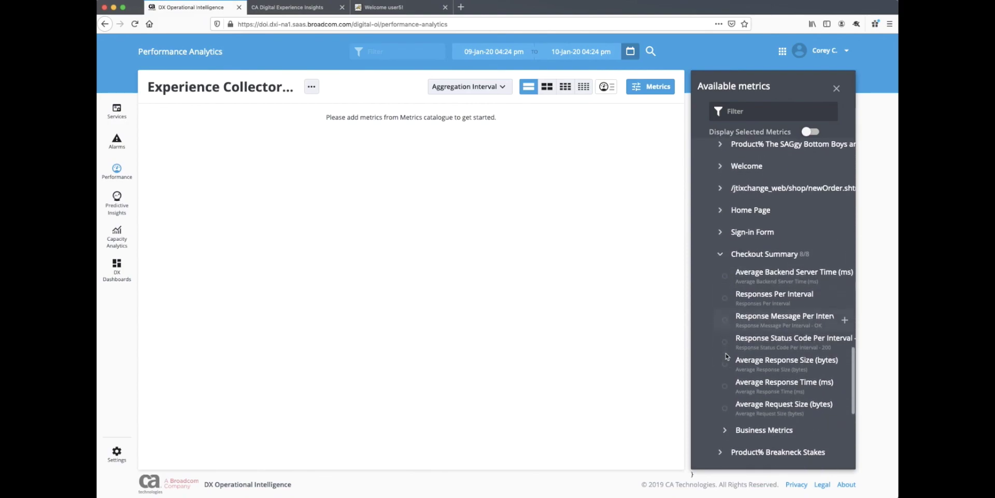
scroll(727, 363, "down", 2)
left_click(726, 387)
scroll(728, 388, "down", 3)
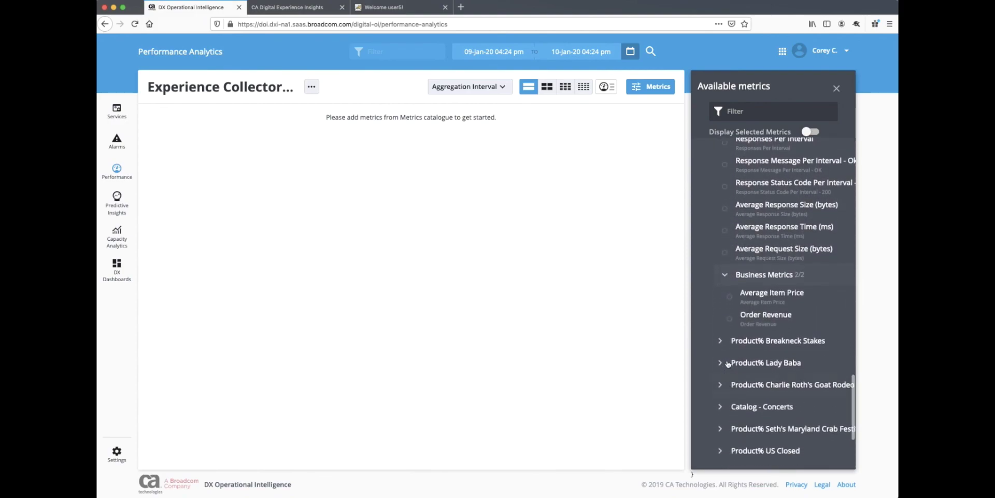
left_click(843, 296)
left_click(844, 319)
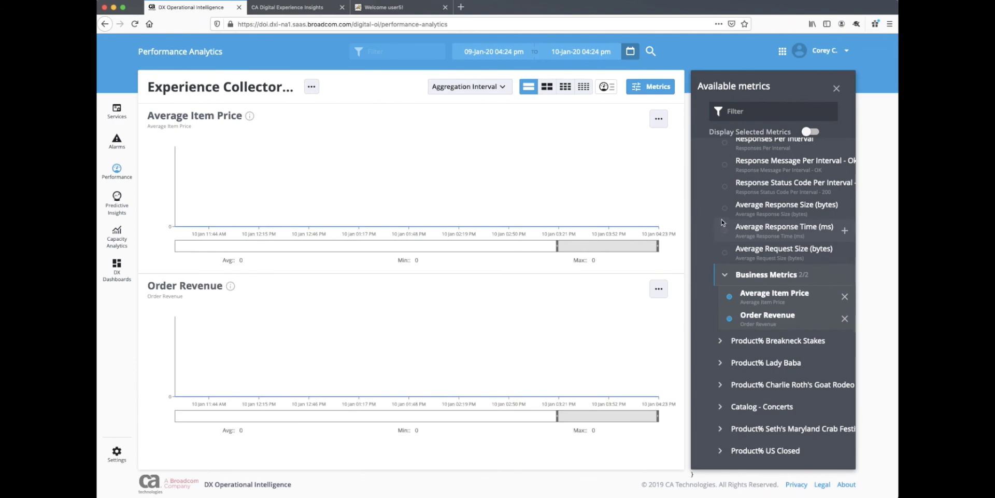
Add a Responses Per Interval chart and set a one-week range, 03-Jan-20 to 10-Jan-20
scroll(729, 223, "up", 2)
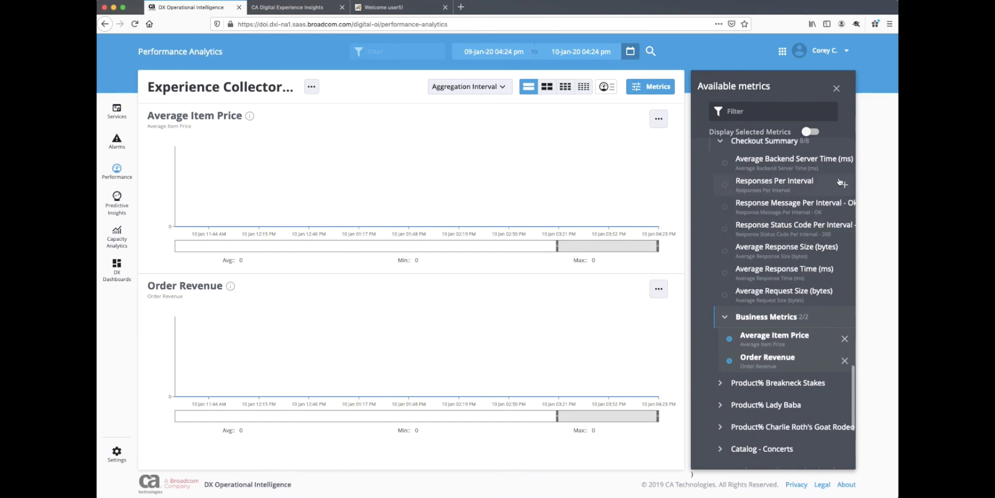
left_click(845, 185)
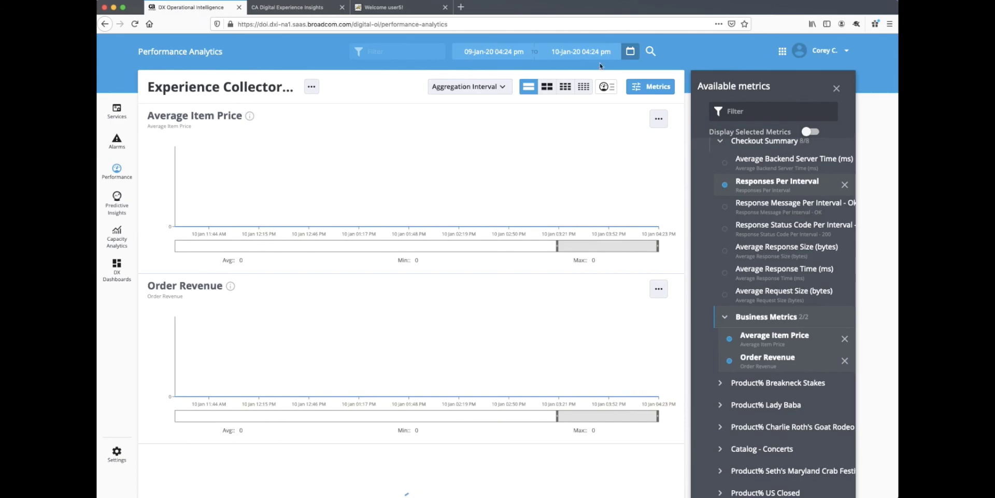
left_click(631, 52)
scroll(637, 89, "down", 3)
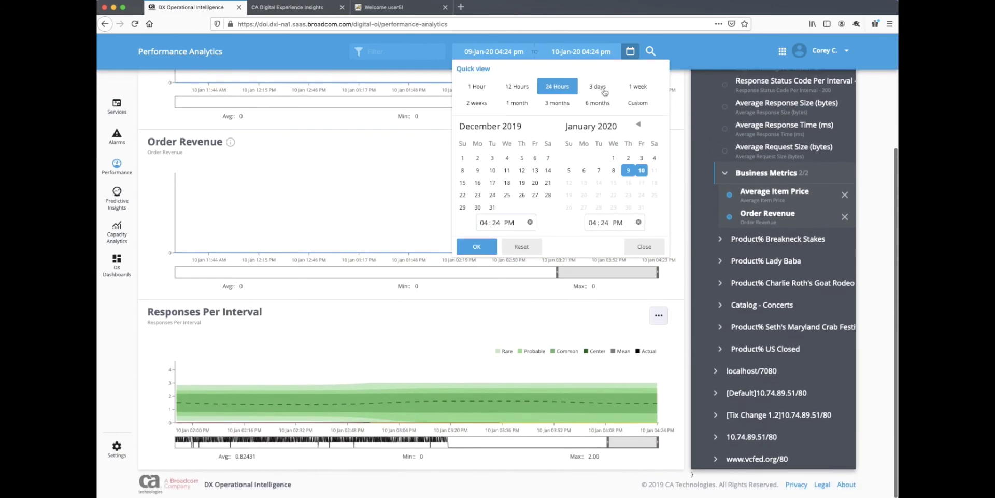
left_click(640, 87)
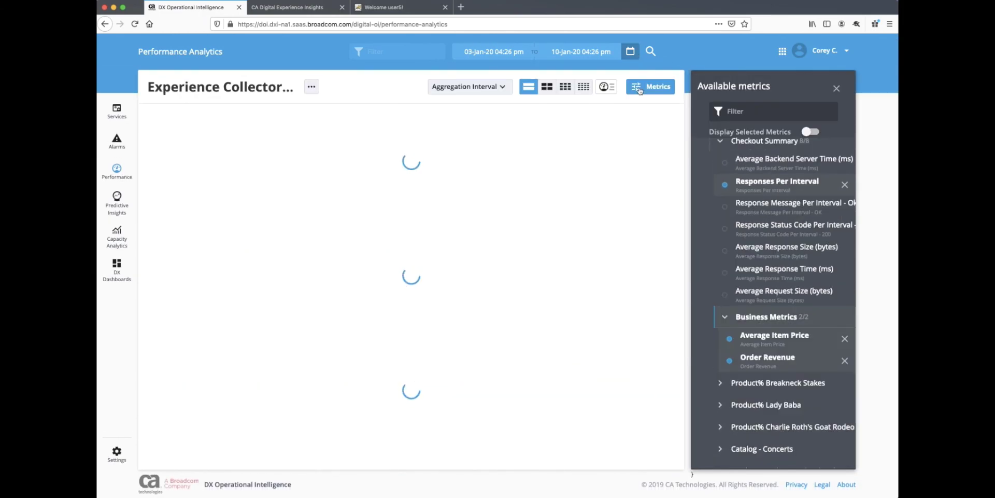
scroll(640, 89, "down", 2)
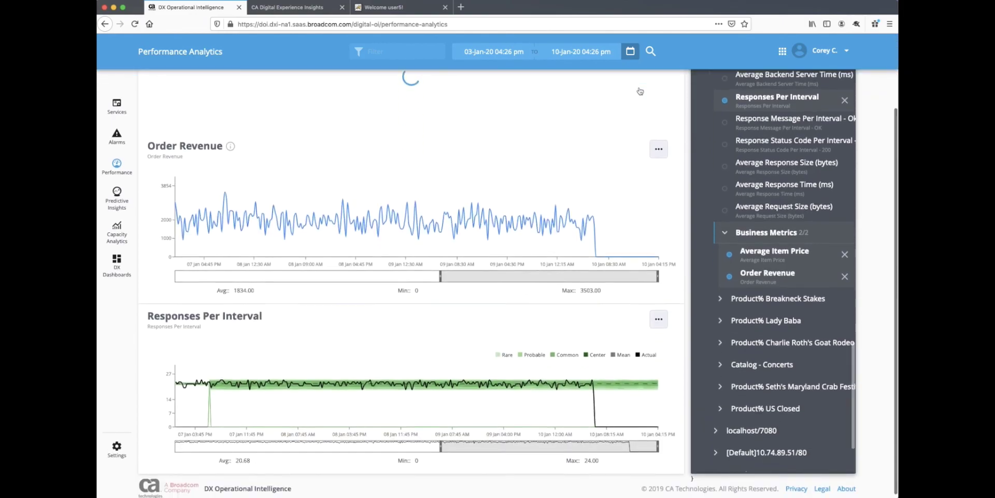
scroll(593, 155, "up", 3)
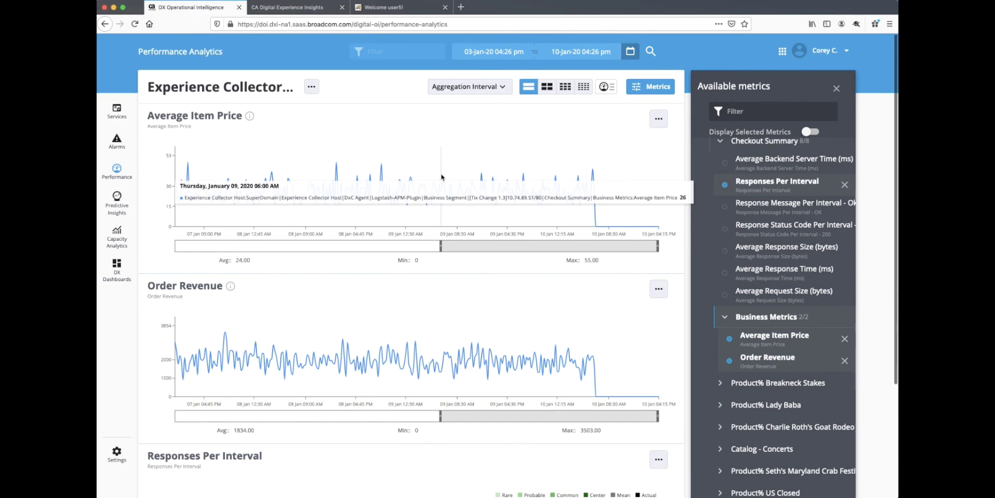
scroll(454, 311, "down", 1)
scroll(454, 311, "down", 1)
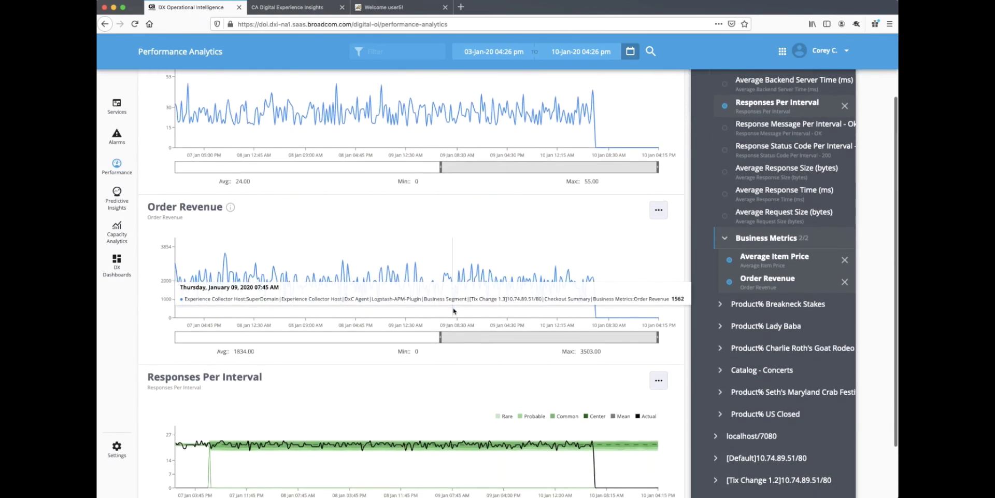